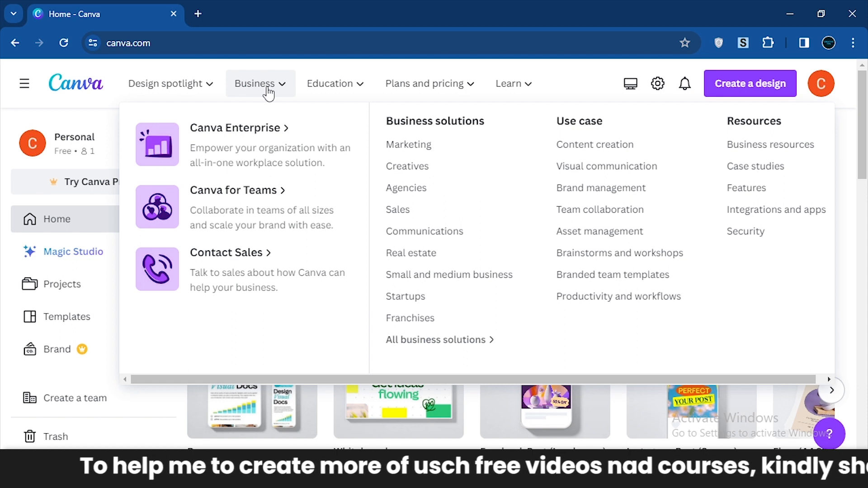
Create a new blank design with a custom size of 100 × 200 px.
{"action": "mouse_move", "coordinate": [197, 98]}
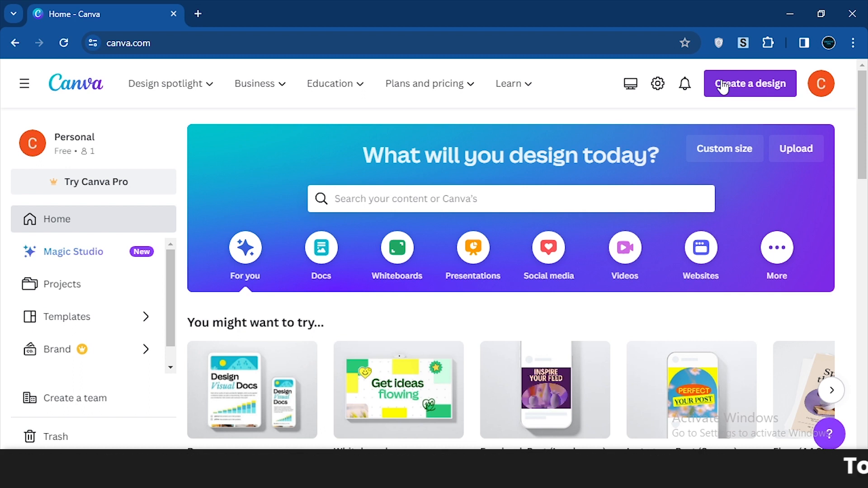
{"action": "left_click", "coordinate": [742, 87]}
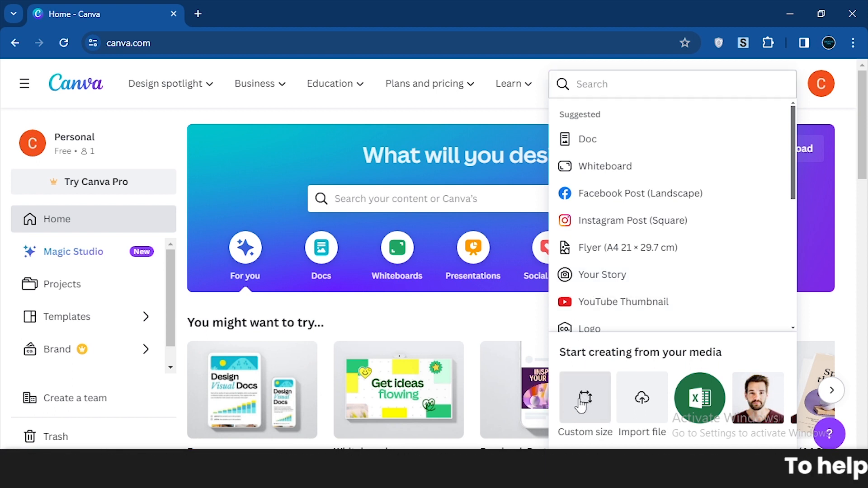
{"action": "left_click", "coordinate": [581, 404]}
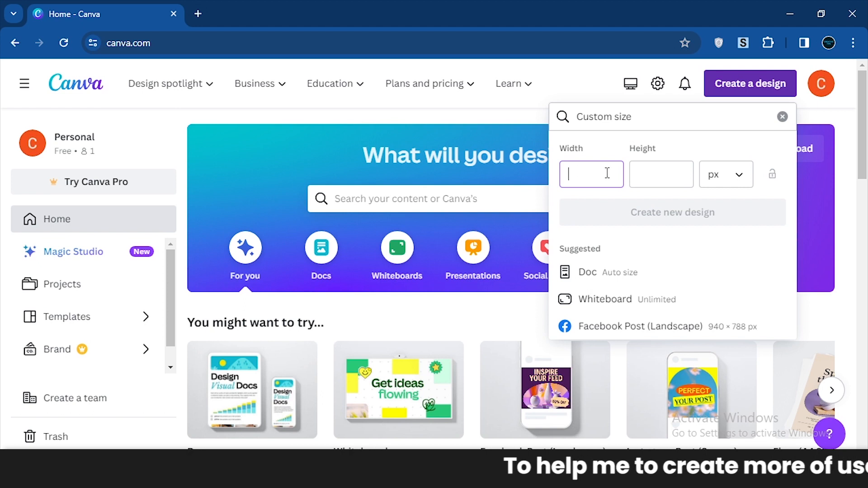
{"action": "left_click", "coordinate": [636, 173]}
{"action": "left_click", "coordinate": [595, 169]}
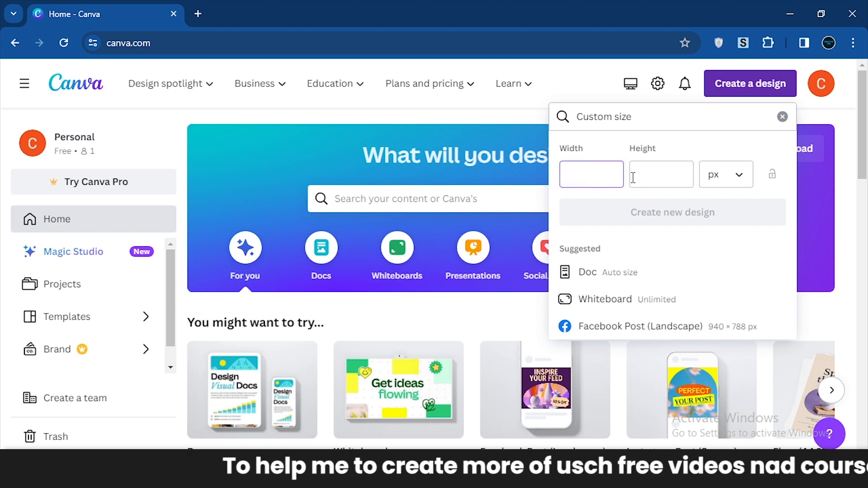
{"action": "left_click", "coordinate": [737, 185]}
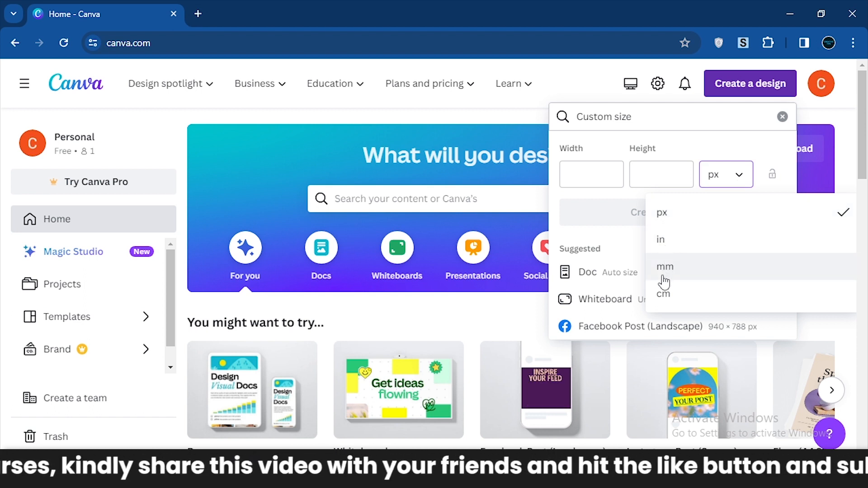
{"action": "left_click", "coordinate": [687, 209]}
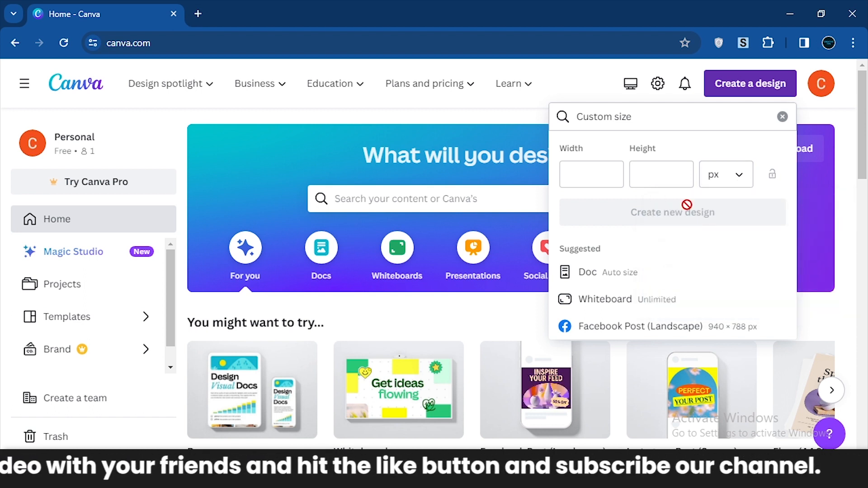
{"action": "left_click", "coordinate": [590, 176]}
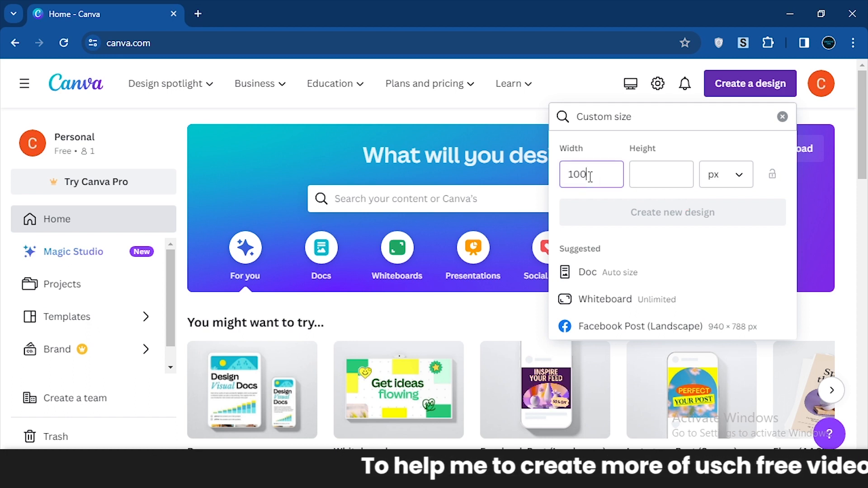
{"action": "left_click", "coordinate": [654, 178]}
{"action": "type", "text": "200"}
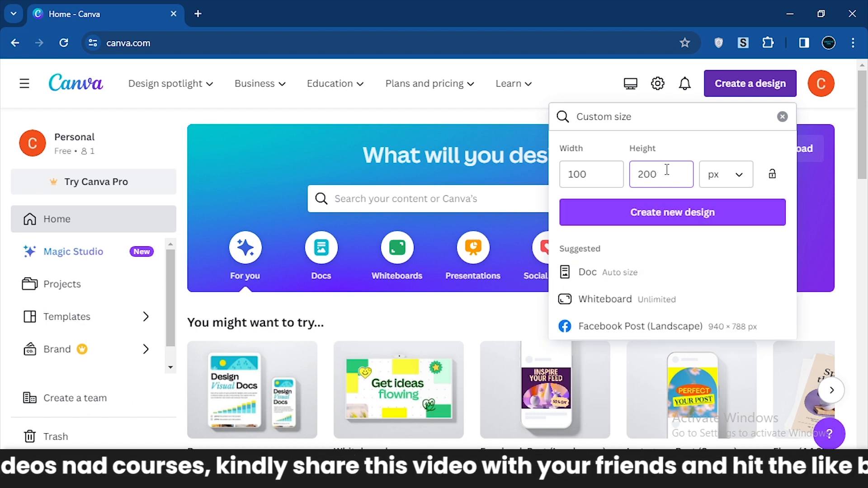
{"action": "left_click", "coordinate": [658, 212]}
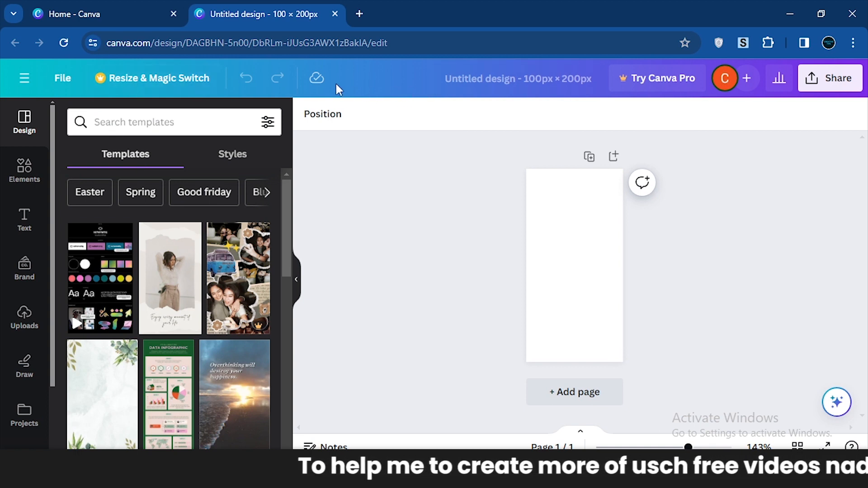
Apply the Green Watercolor Instagram Story Background template with leafy corners to the blank page.
{"action": "left_click", "coordinate": [327, 116]}
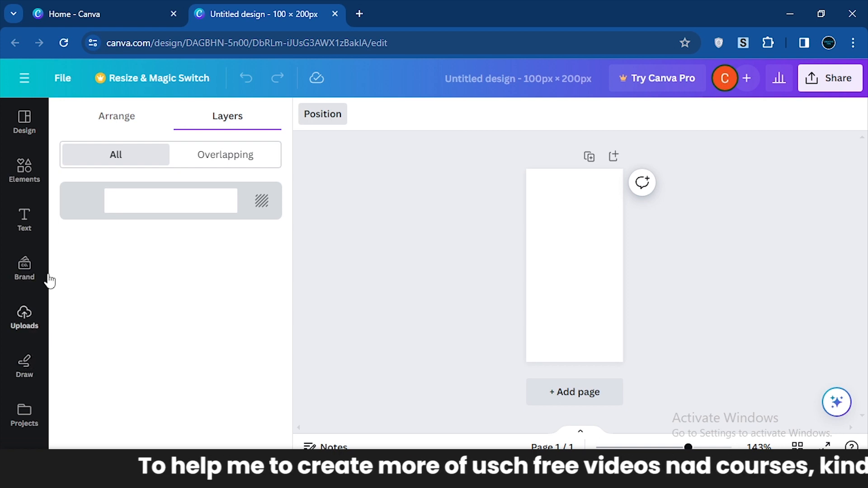
{"action": "left_click", "coordinate": [25, 120]}
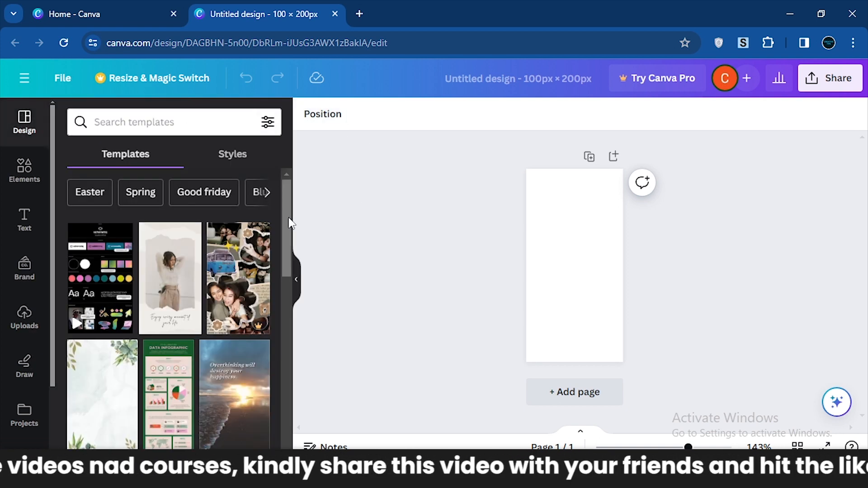
{"action": "left_click_drag", "start_coordinate": [289, 223], "coordinate": [291, 228]}
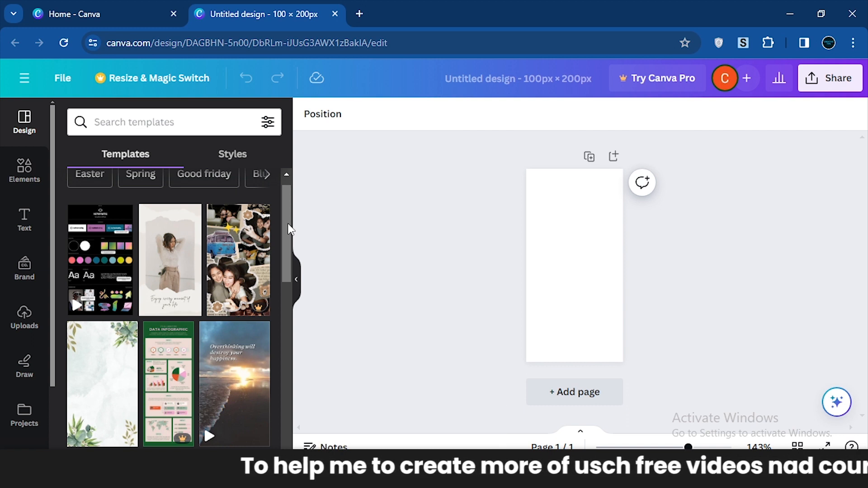
{"action": "left_click_drag", "start_coordinate": [288, 224], "coordinate": [288, 235]}
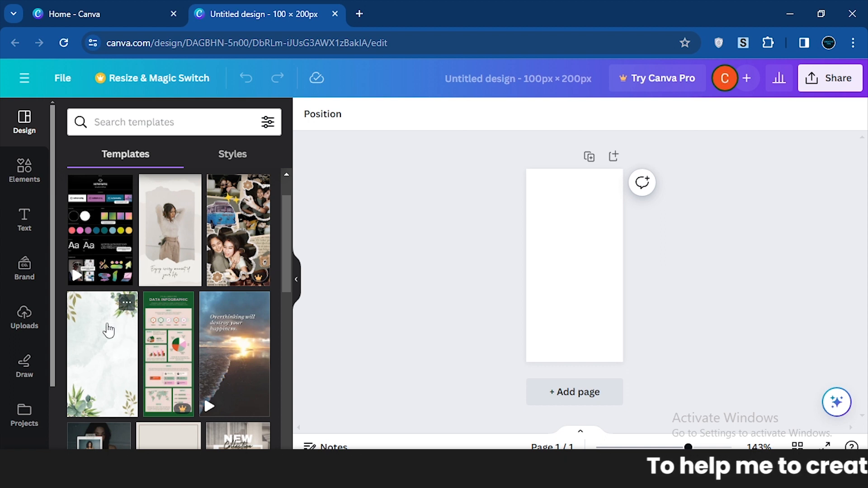
{"action": "left_click_drag", "start_coordinate": [111, 355], "coordinate": [574, 248]}
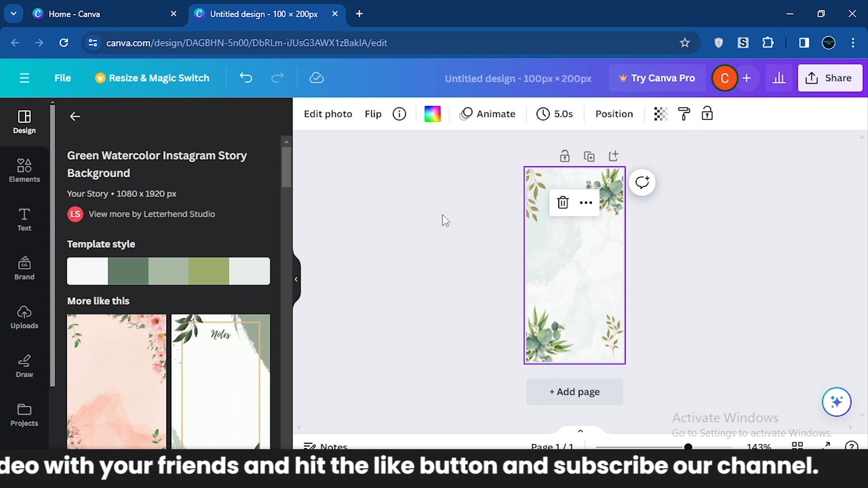
Return to the full template list, search the templates for "food" and look through the designs found.
{"action": "left_click", "coordinate": [75, 115]}
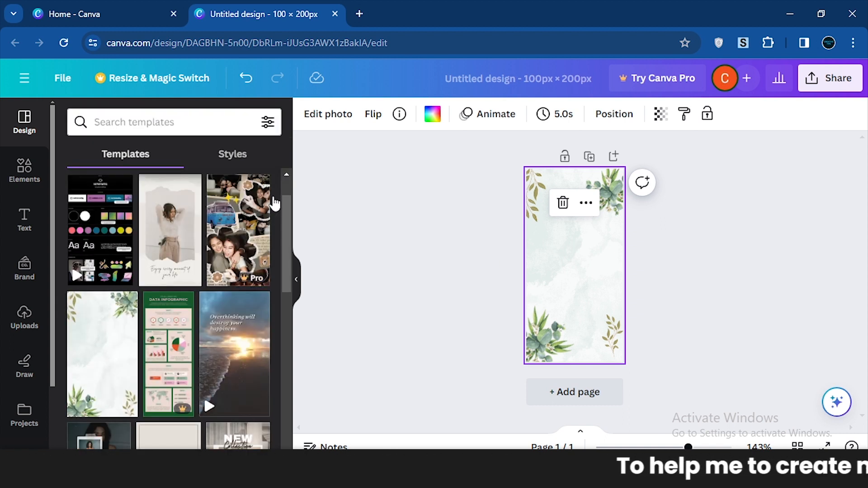
{"action": "left_click_drag", "start_coordinate": [284, 205], "coordinate": [290, 240]}
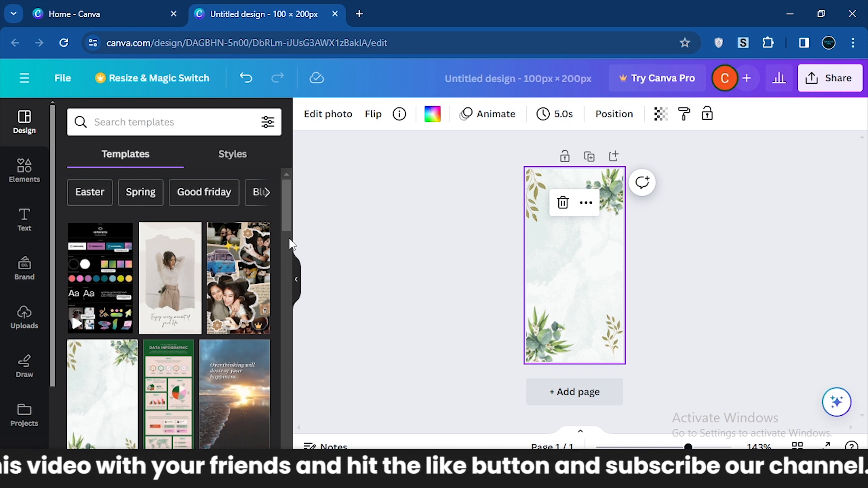
{"action": "left_click", "coordinate": [172, 116]}
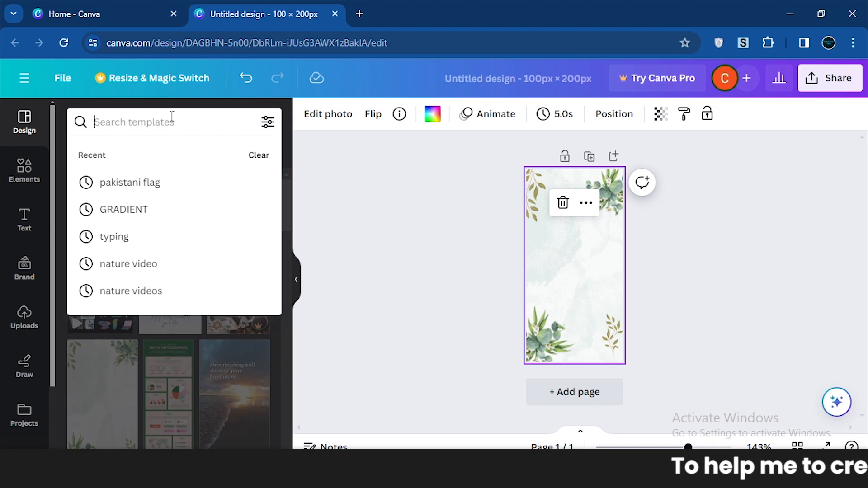
{"action": "type", "text": "food"}
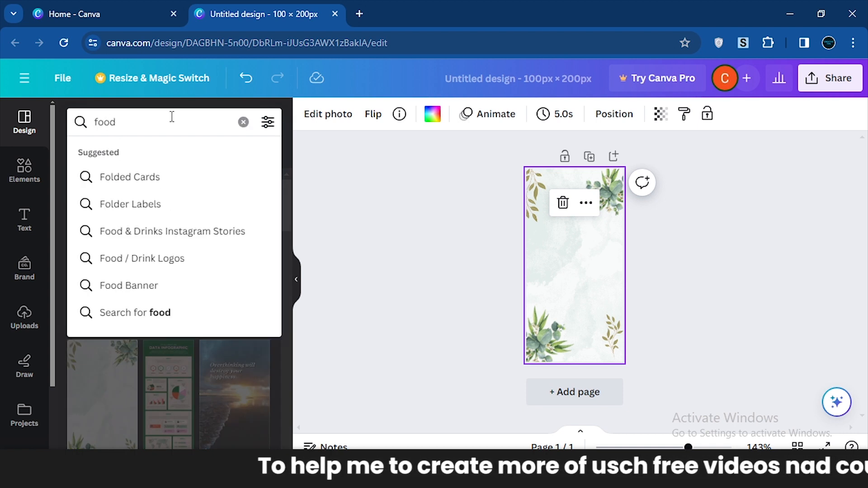
{"action": "key", "text": "Return"}
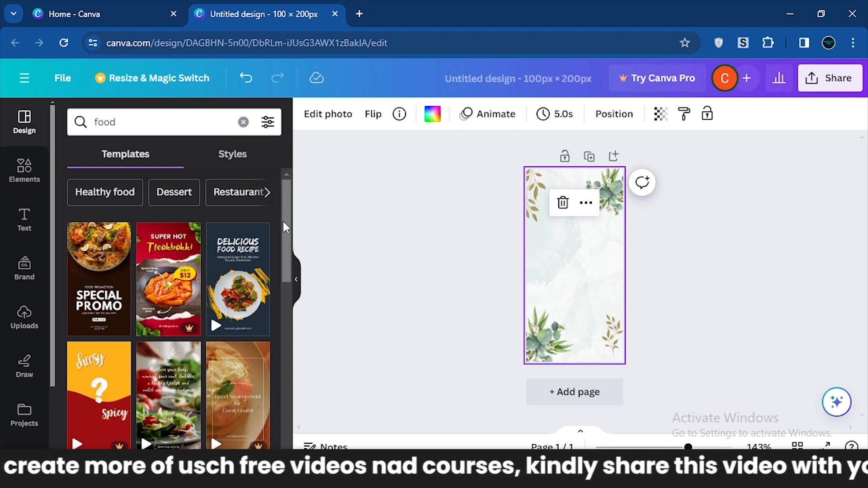
{"action": "left_click_drag", "start_coordinate": [286, 227], "coordinate": [287, 287]}
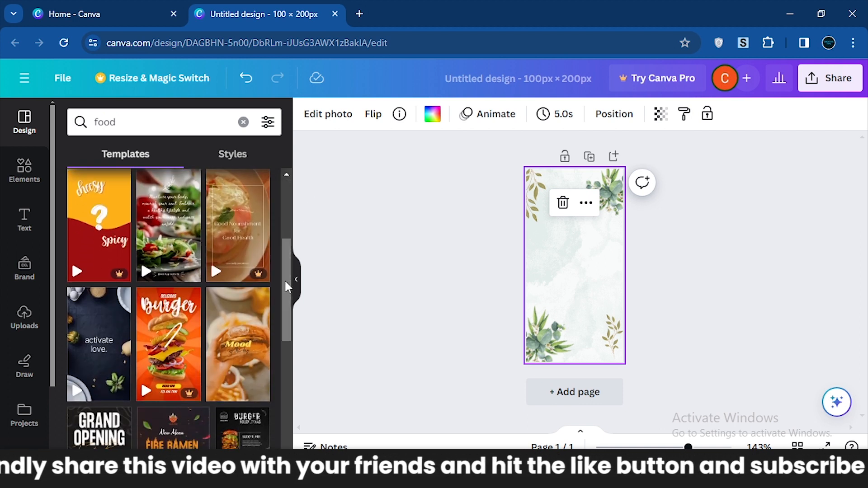
{"action": "left_click_drag", "start_coordinate": [286, 286], "coordinate": [285, 215]}
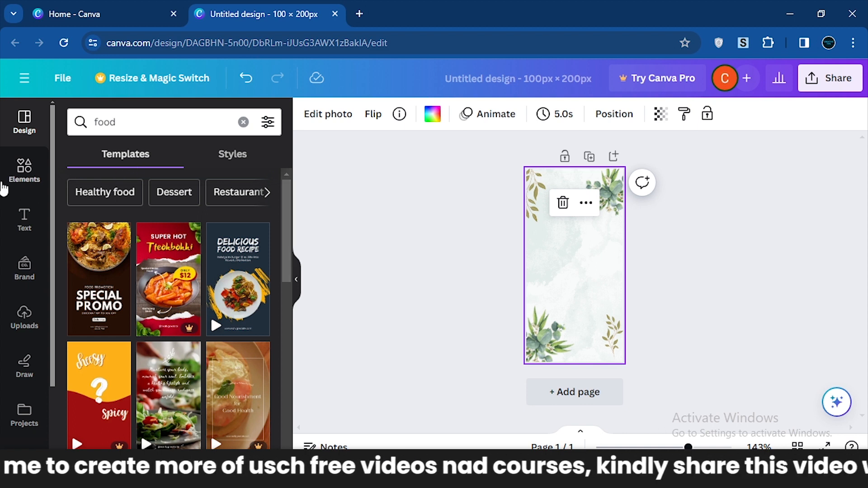
Look at the Frame category in the elements library and clear that search again.
{"action": "left_click", "coordinate": [10, 177]}
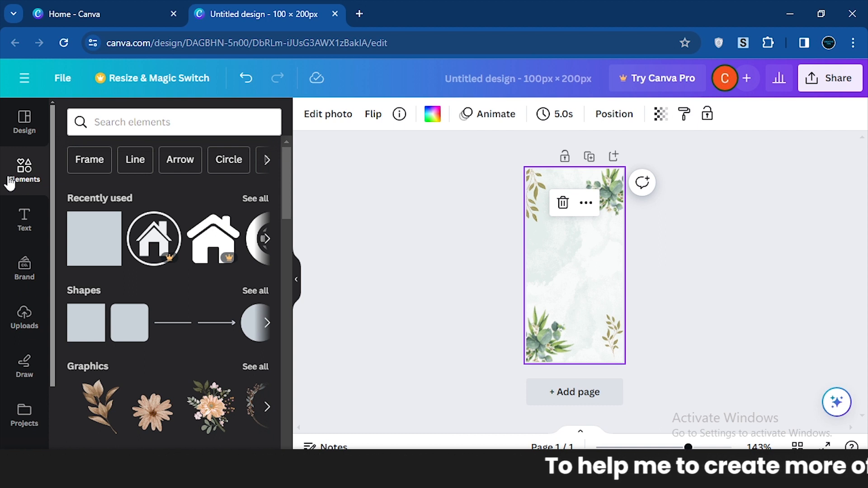
{"action": "left_click", "coordinate": [87, 167]}
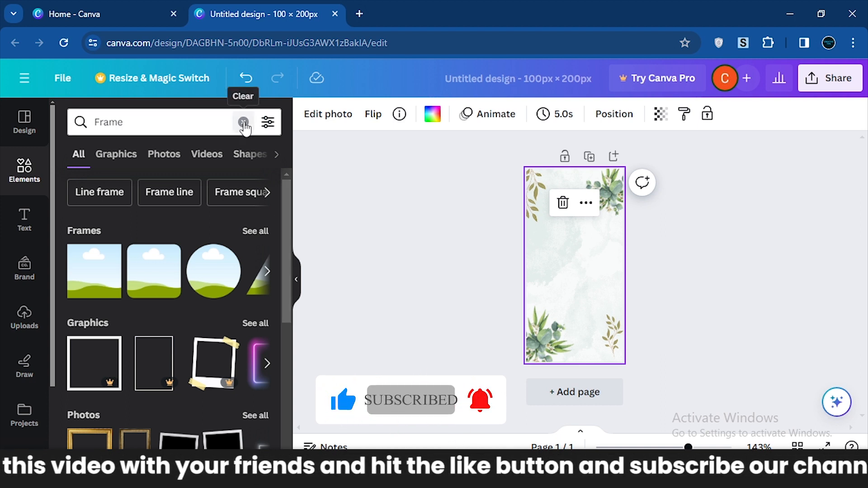
{"action": "left_click", "coordinate": [243, 123]}
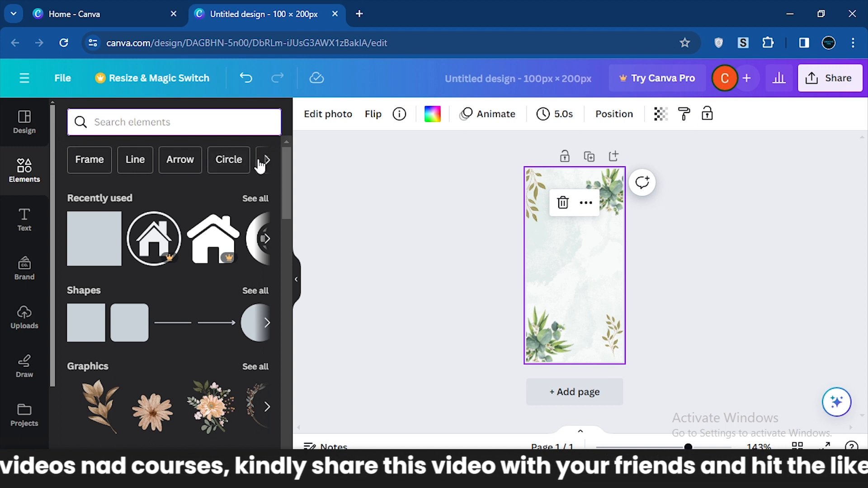
Browse the elements library's shapes, graphics, AI image generator, stickers, photos, videos, audio, charts and recently used items.
{"action": "left_click_drag", "start_coordinate": [281, 171], "coordinate": [283, 198]}
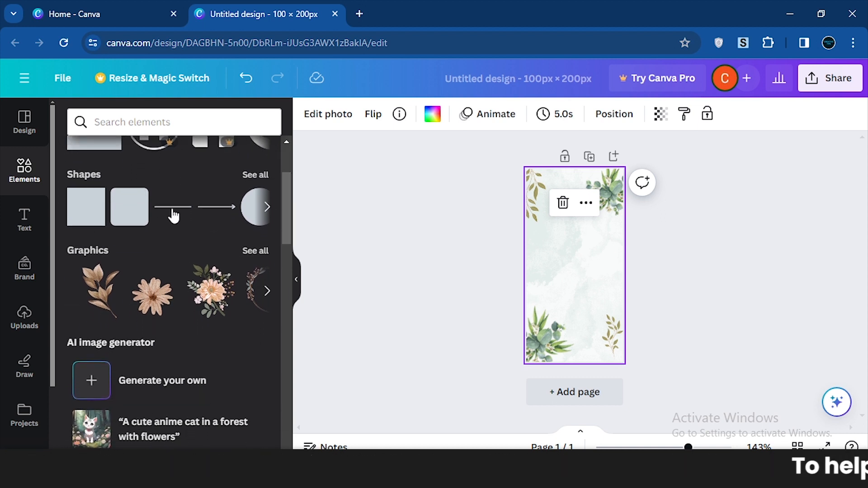
{"action": "left_click", "coordinate": [267, 208]}
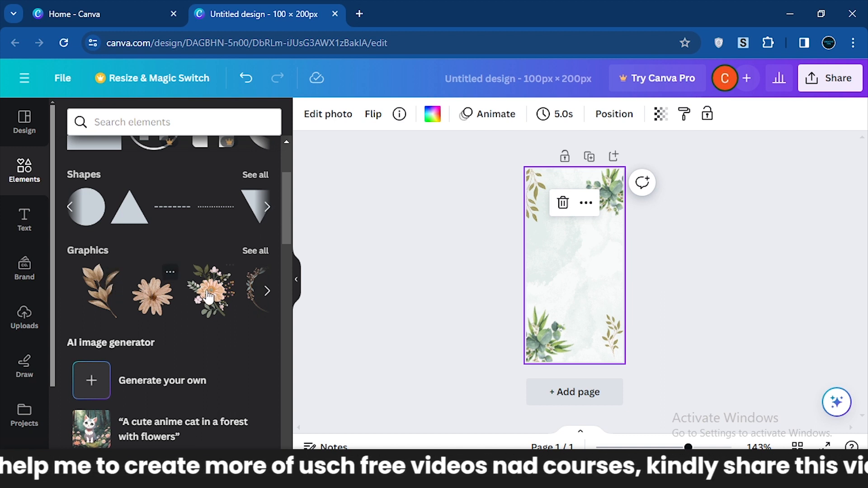
{"action": "left_click", "coordinate": [266, 291]}
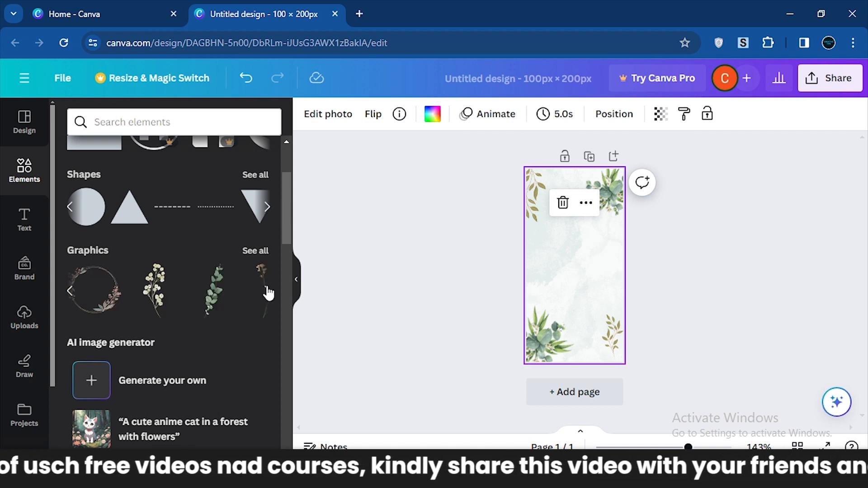
{"action": "left_click_drag", "start_coordinate": [284, 215], "coordinate": [286, 237]}
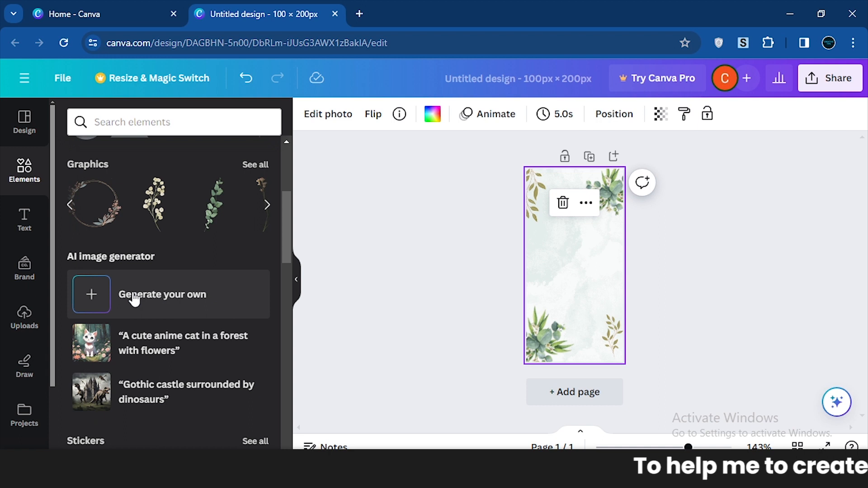
{"action": "left_click_drag", "start_coordinate": [288, 225], "coordinate": [289, 262]}
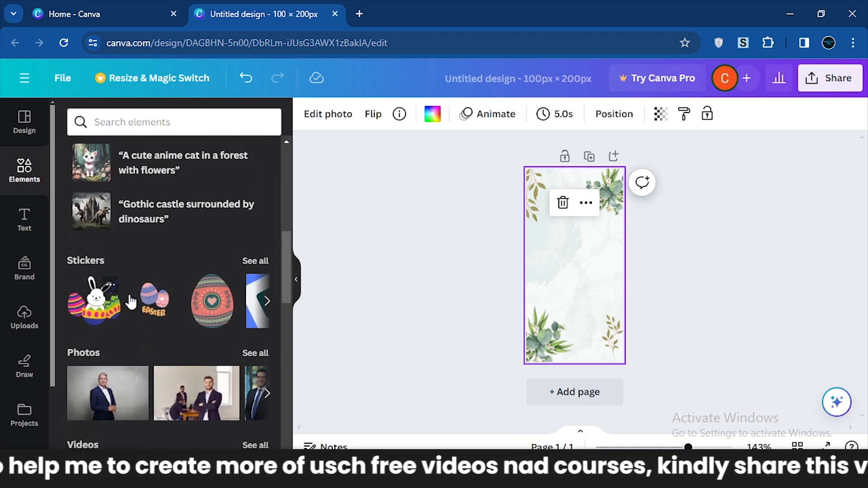
{"action": "left_click", "coordinate": [266, 301]}
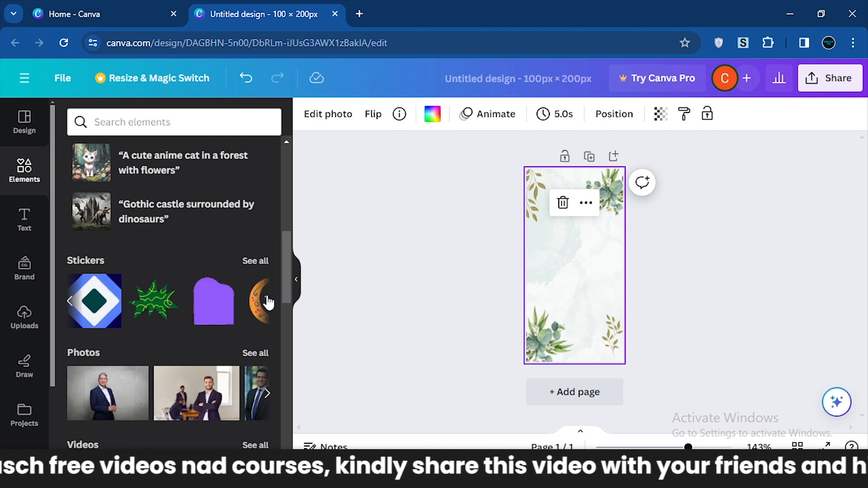
{"action": "left_click_drag", "start_coordinate": [289, 279], "coordinate": [271, 299]}
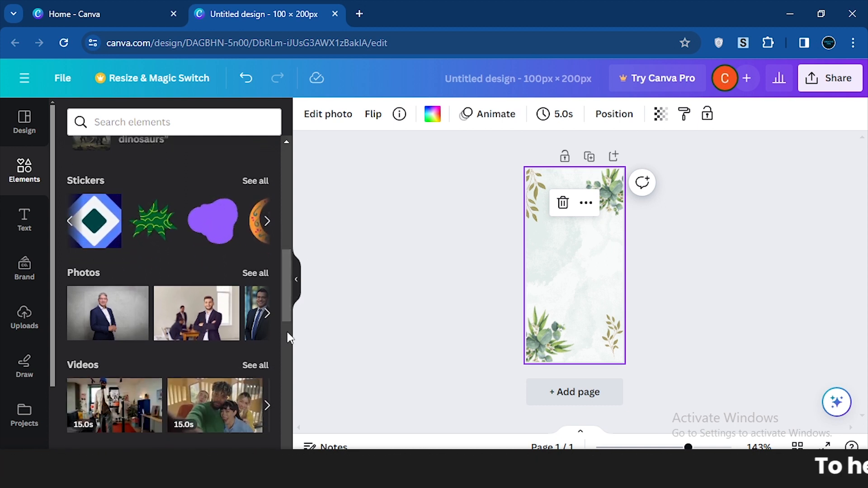
{"action": "left_click_drag", "start_coordinate": [279, 298], "coordinate": [286, 342]}
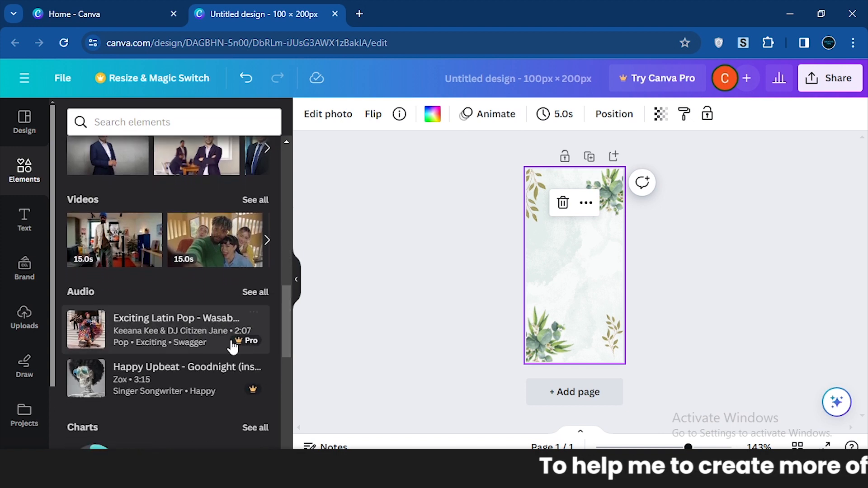
{"action": "scroll", "coordinate": [204, 375], "scroll_direction": "down", "scroll_amount": 1}
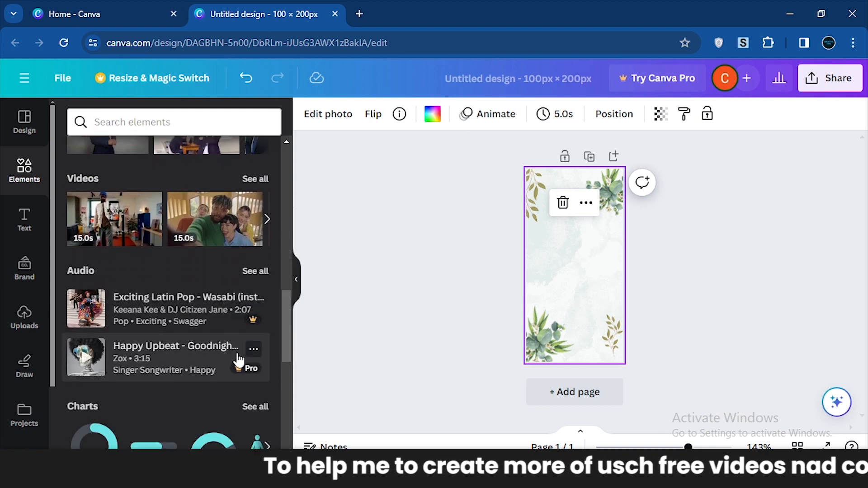
{"action": "left_click_drag", "start_coordinate": [286, 334], "coordinate": [287, 223]}
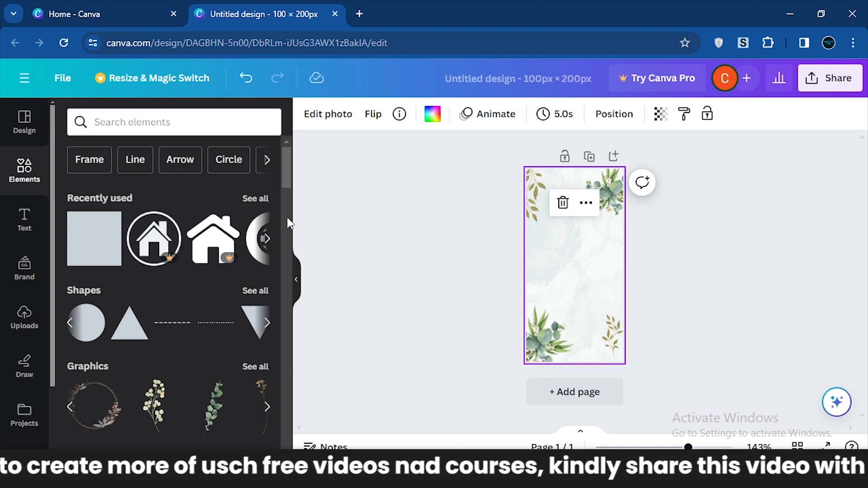
{"action": "scroll", "coordinate": [239, 221], "scroll_direction": "right", "scroll_amount": 5}
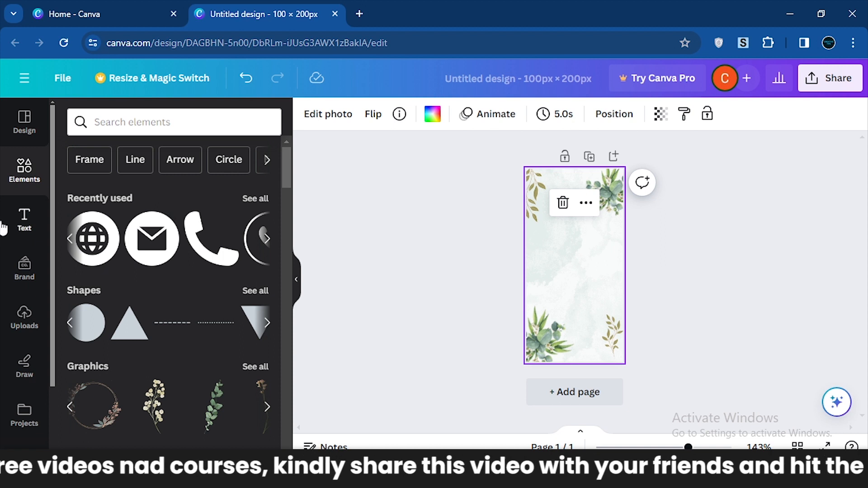
Browse the text library from the default text styles through the recently used items to the font combinations.
{"action": "left_click", "coordinate": [25, 223]}
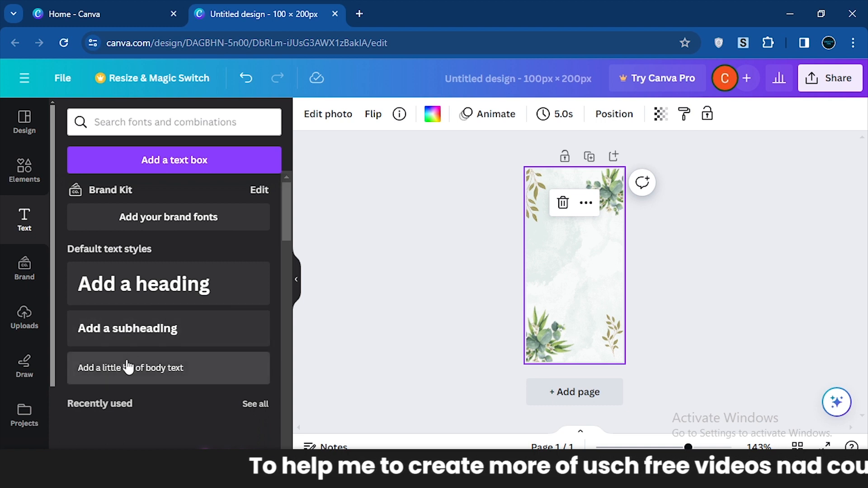
{"action": "left_click_drag", "start_coordinate": [289, 217], "coordinate": [289, 247]}
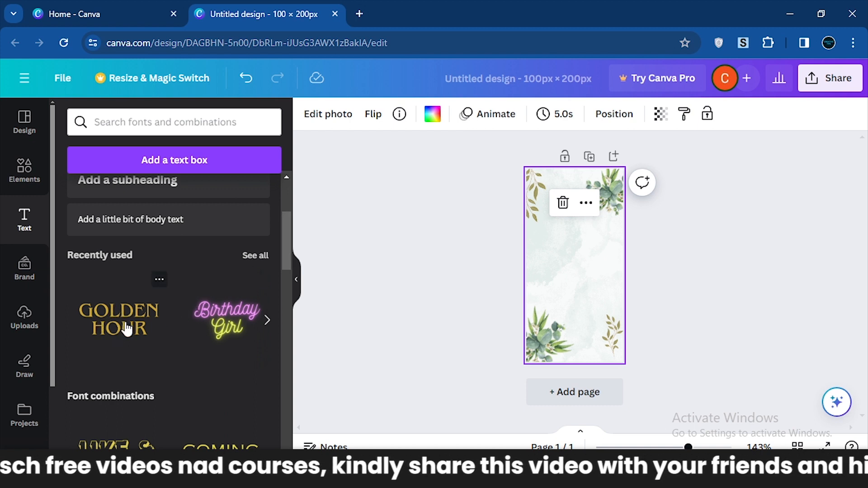
{"action": "left_click_drag", "start_coordinate": [295, 246], "coordinate": [289, 287]}
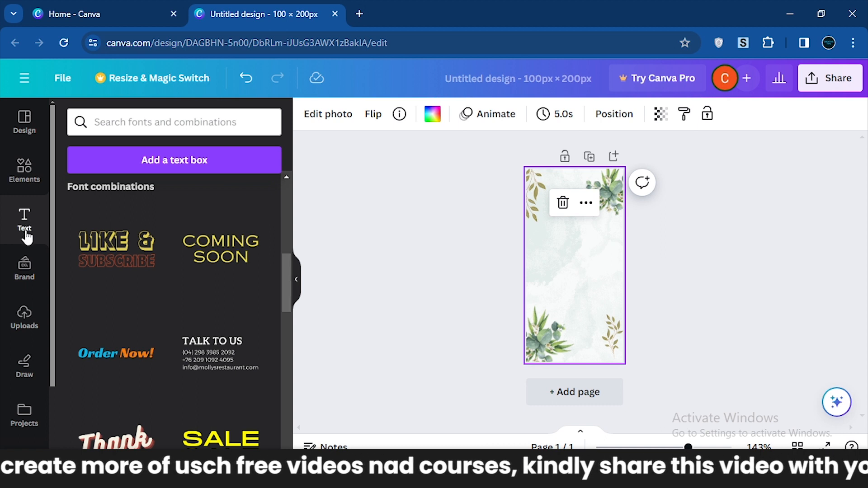
Look through the brand, uploads, drawing, projects, apps and audio tools, and return to the uploaded images.
{"action": "left_click", "coordinate": [24, 269]}
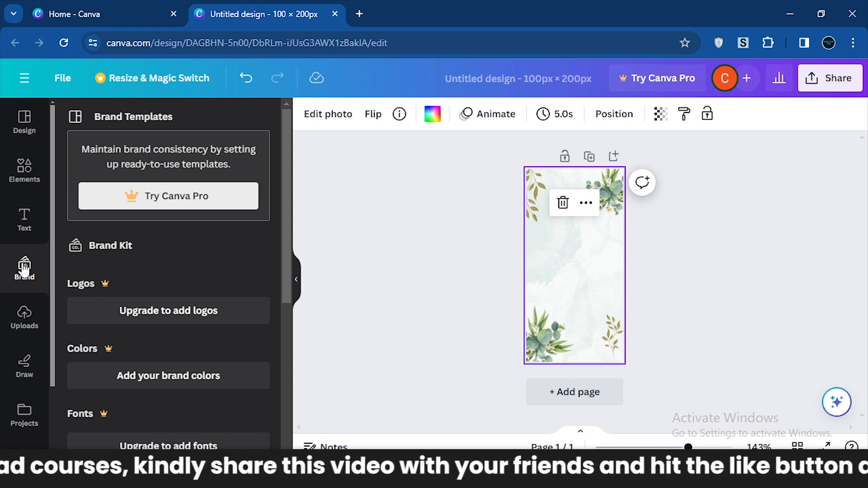
{"action": "left_click", "coordinate": [22, 326]}
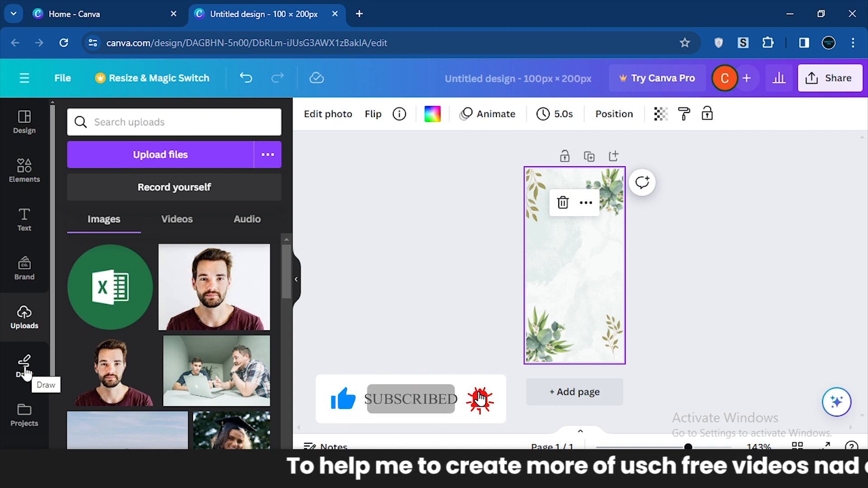
{"action": "left_click", "coordinate": [26, 375]}
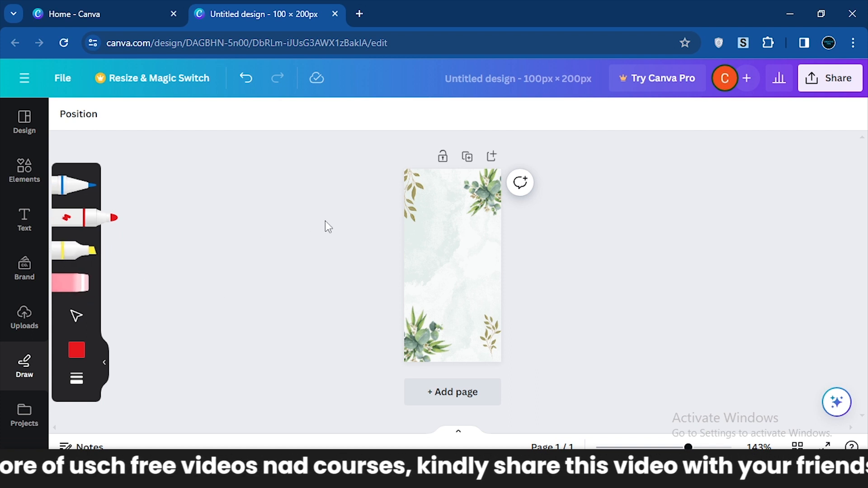
{"action": "left_click", "coordinate": [34, 419]}
{"action": "left_click_drag", "start_coordinate": [51, 332], "coordinate": [42, 403]}
{"action": "left_click", "coordinate": [34, 389]}
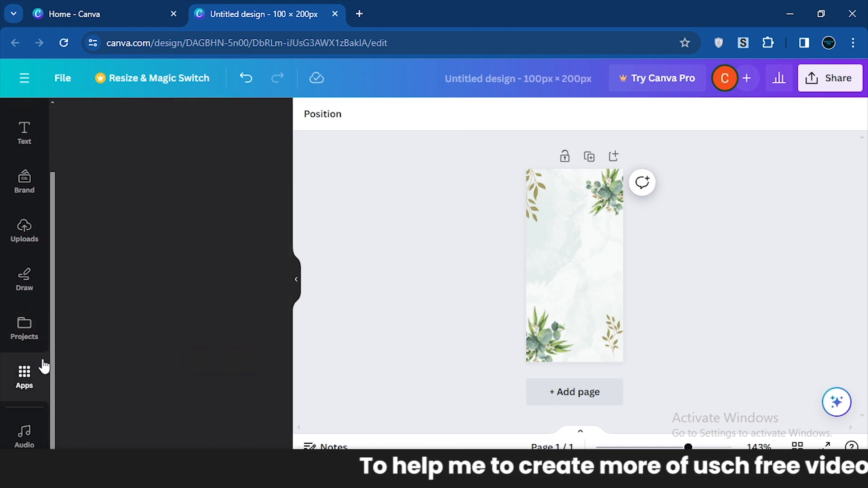
{"action": "left_click", "coordinate": [26, 437]}
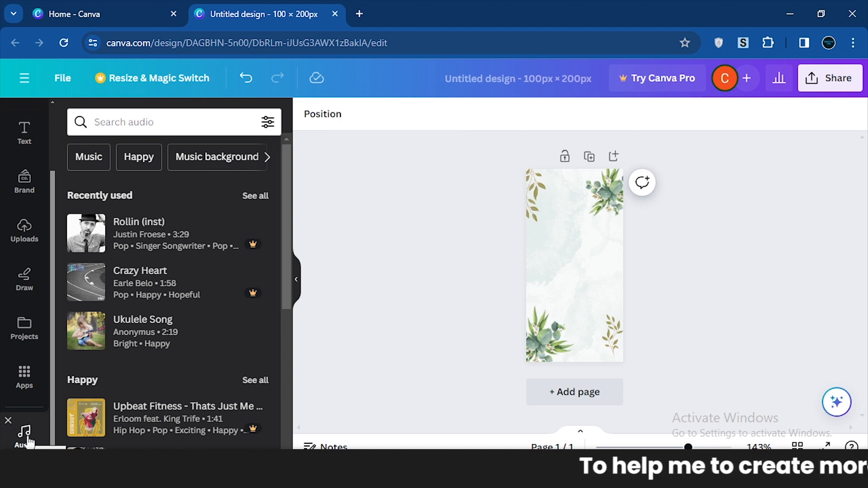
{"action": "left_click", "coordinate": [26, 240]}
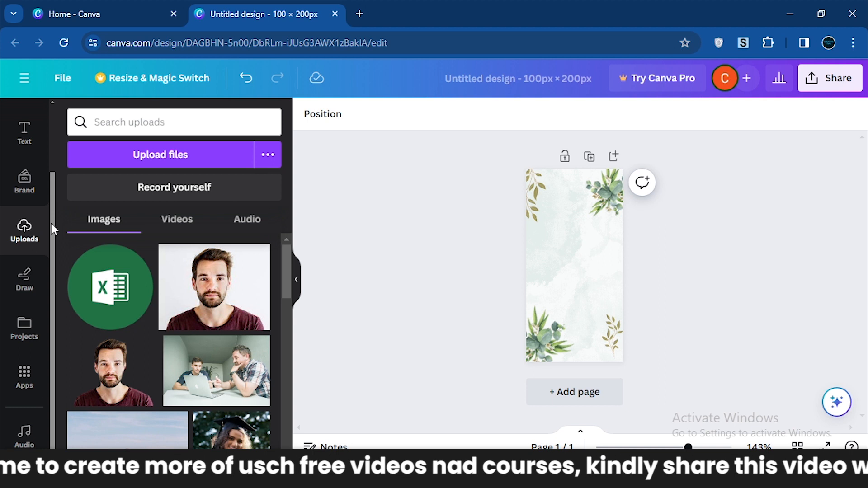
Apply the Brown and White Modern Food Promotion Instagram Story template from the "food" design results to the page.
{"action": "left_click_drag", "start_coordinate": [50, 223], "coordinate": [54, 150]}
{"action": "left_click", "coordinate": [22, 118]}
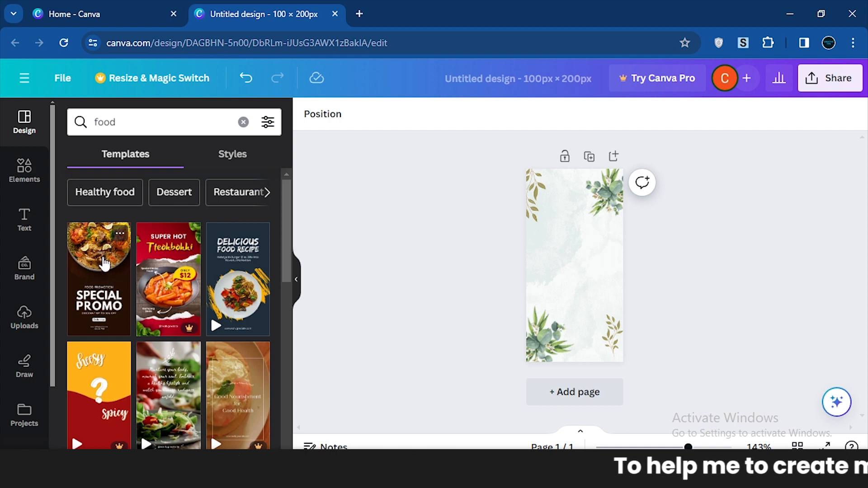
{"action": "left_click_drag", "start_coordinate": [104, 264], "coordinate": [567, 235]}
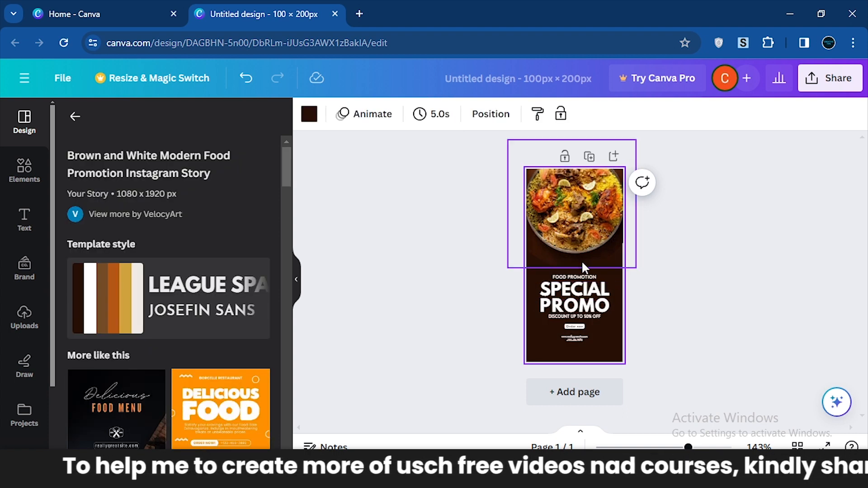
{"action": "left_click", "coordinate": [583, 213]}
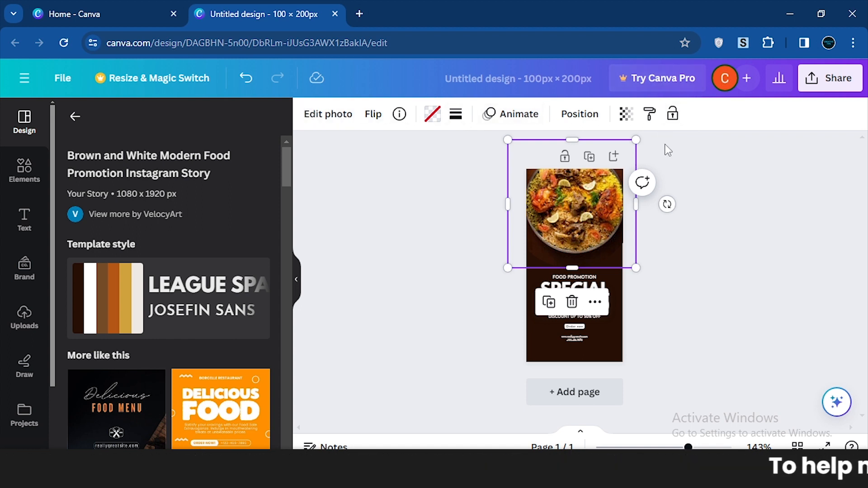
{"action": "left_click", "coordinate": [708, 280]}
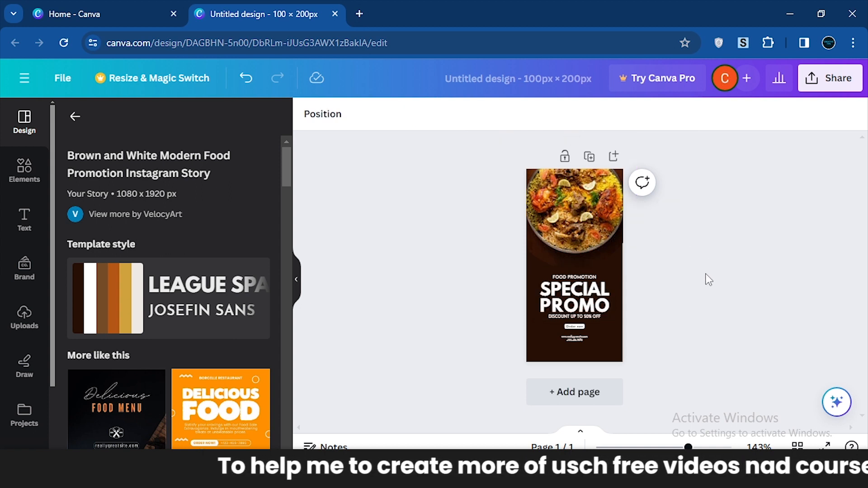
Flip the food photo at the top of the page horizontally and try the vertical flip on it.
{"action": "left_click", "coordinate": [581, 192]}
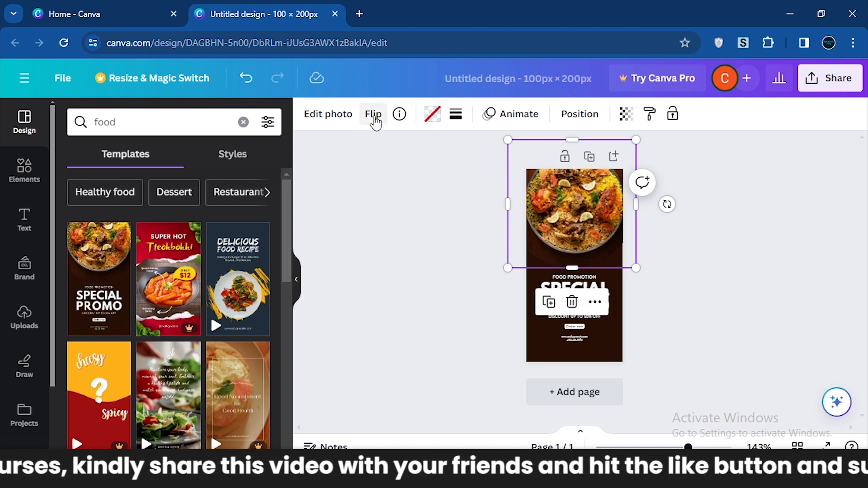
{"action": "left_click", "coordinate": [374, 115]}
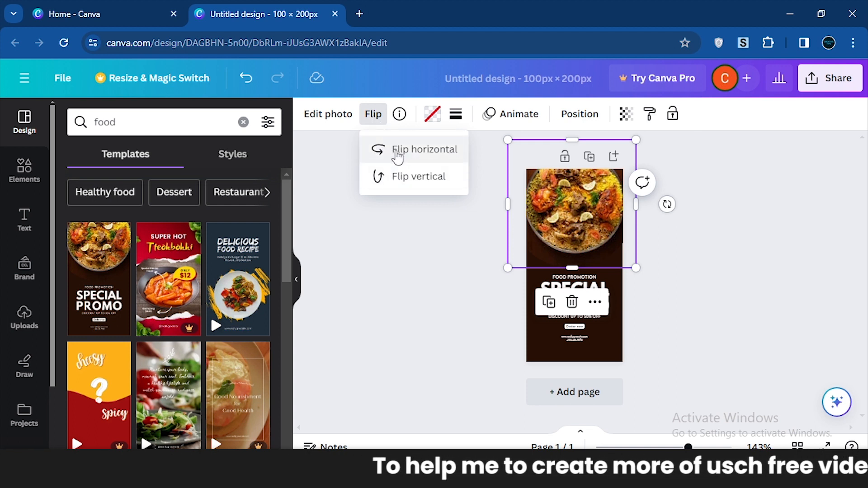
{"action": "left_click", "coordinate": [397, 154]}
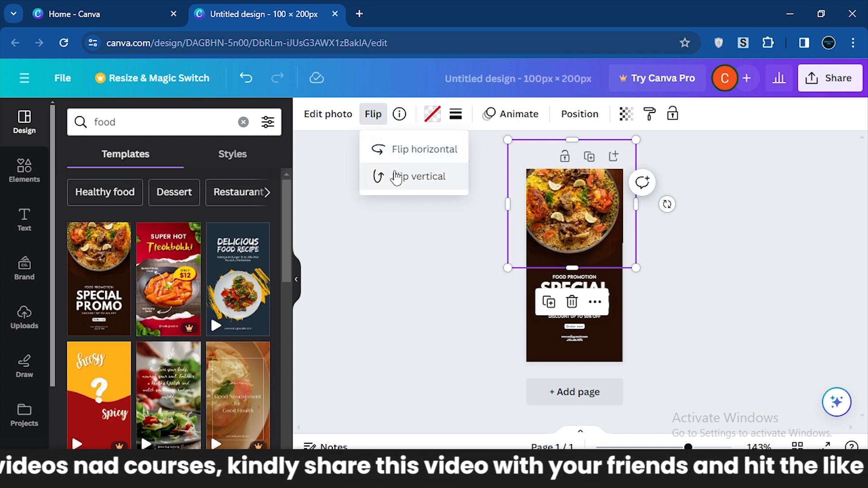
{"action": "left_click", "coordinate": [397, 177]}
{"action": "left_click", "coordinate": [397, 177]}
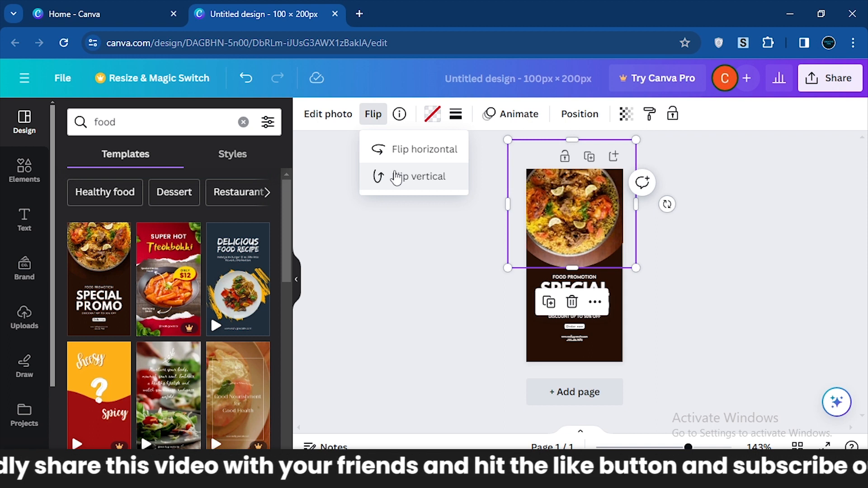
{"action": "left_click", "coordinate": [416, 185]}
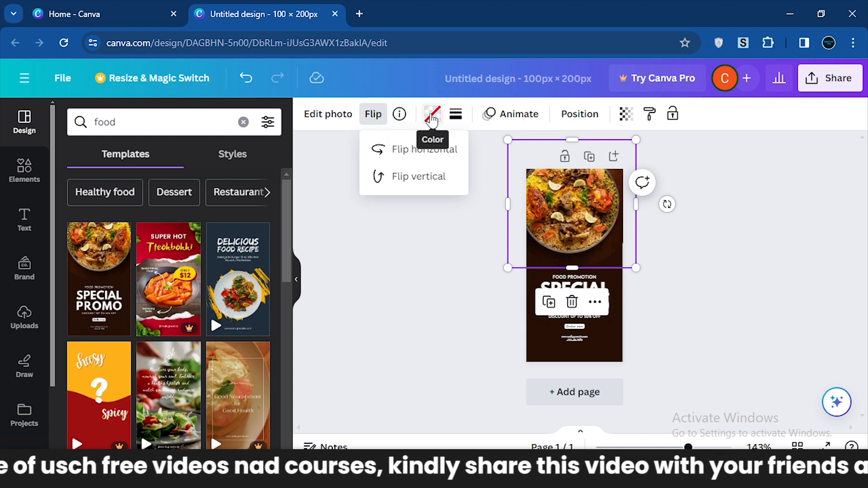
Try the dark brown #271005 color and then no color on the food photo's frame, and shift the frame slightly.
{"action": "left_click", "coordinate": [438, 114]}
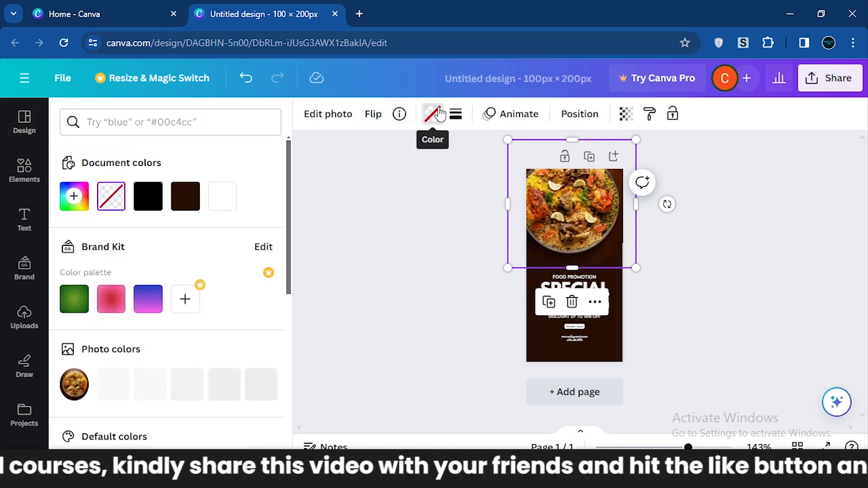
{"action": "left_click", "coordinate": [185, 198]}
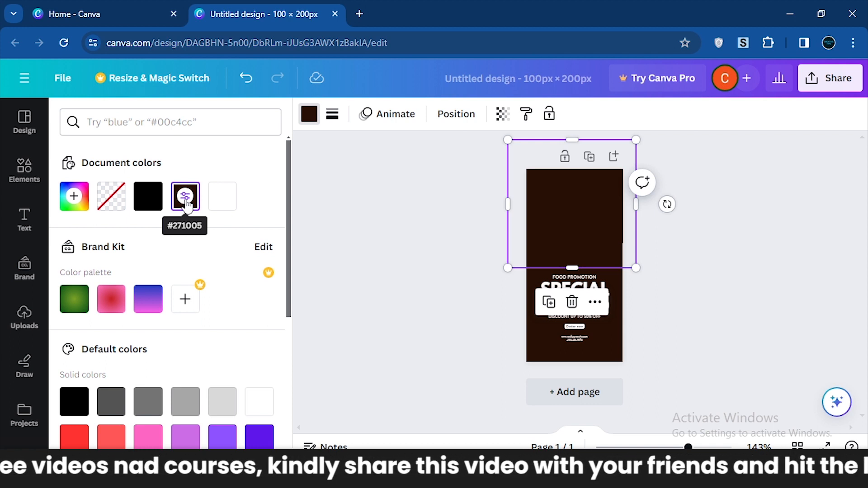
{"action": "left_click", "coordinate": [104, 204]}
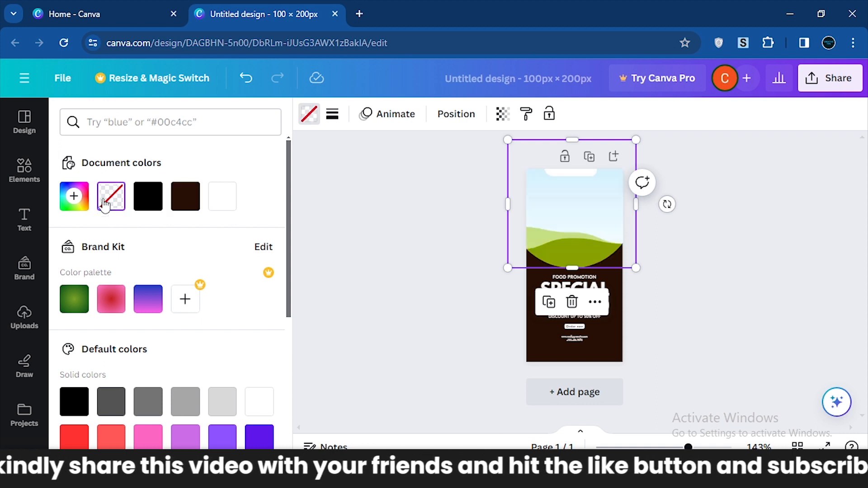
{"action": "left_click_drag", "start_coordinate": [575, 238], "coordinate": [560, 215]}
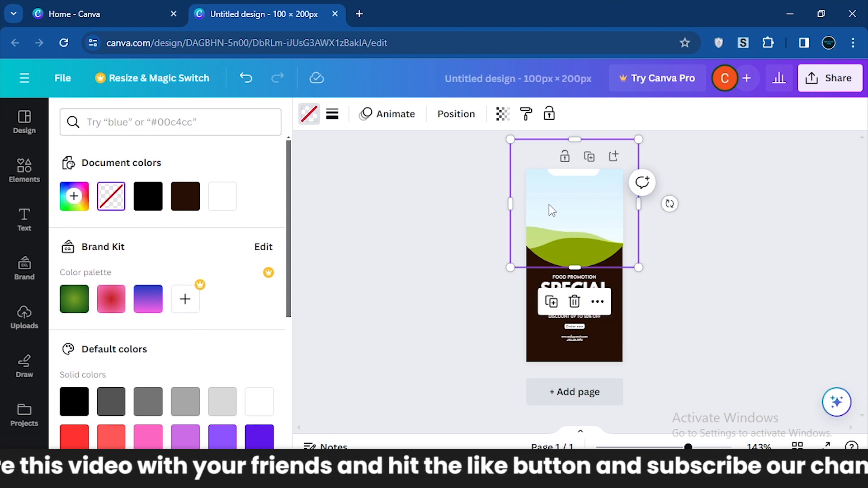
Undo the frame's move and both color changes to restore the food photo.
{"action": "key", "text": "ctrl+z"}
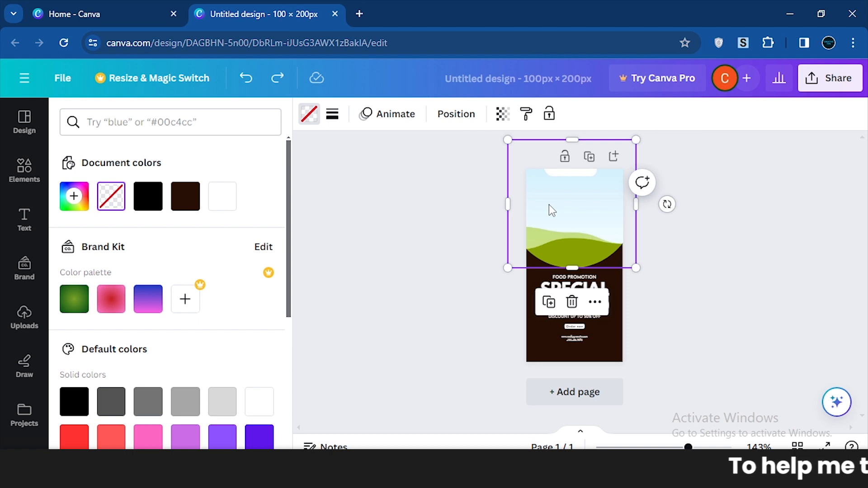
{"action": "key", "text": "ctrl+z"}
{"action": "key", "text": "ctrl+z"}
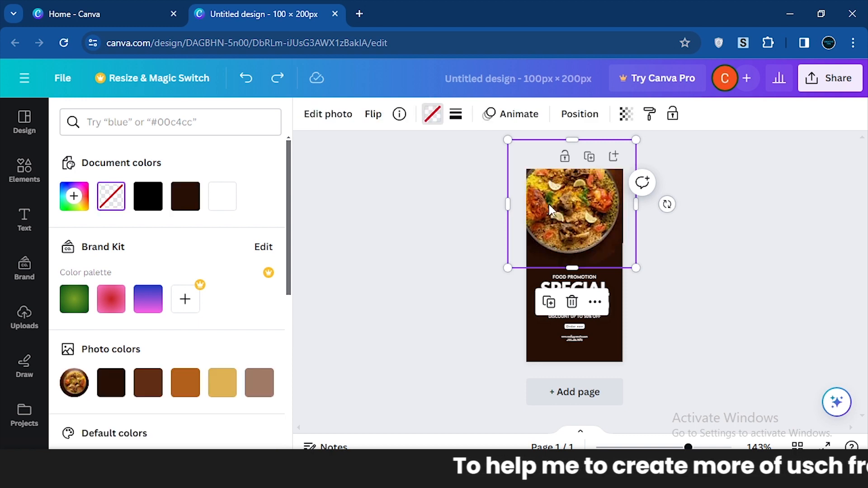
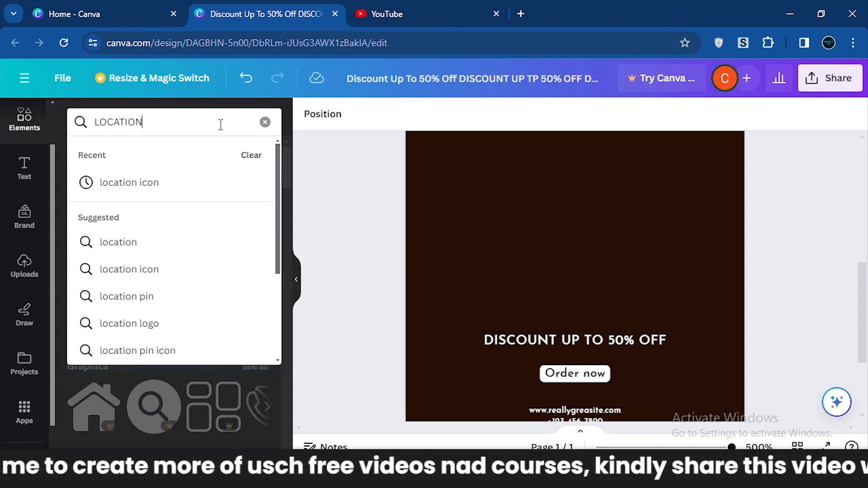
Add the outlined location pin with a solid oval base from the "location icon" results and shrink it beside the DISCOUNT UP TO 50% OFF text.
{"action": "left_click", "coordinate": [154, 190]}
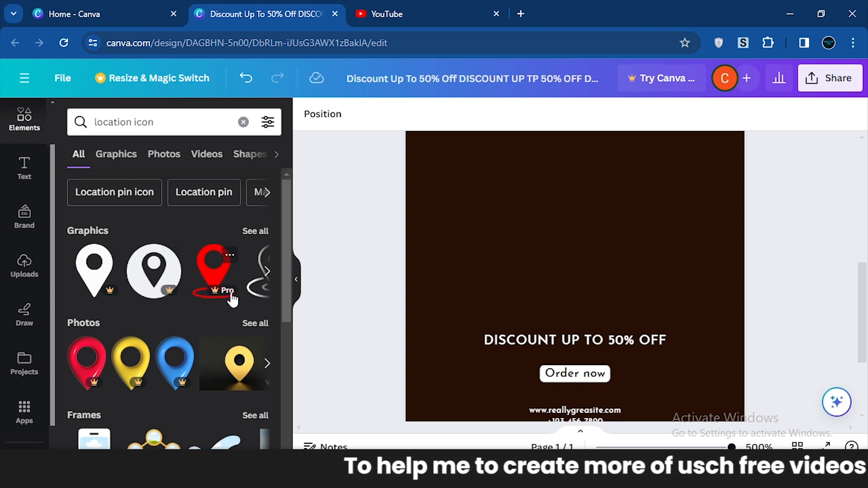
{"action": "left_click", "coordinate": [267, 272]}
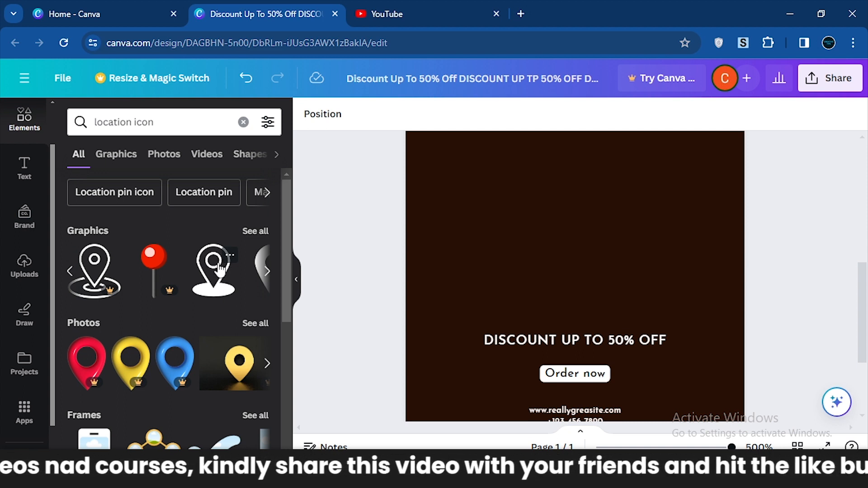
{"action": "left_click", "coordinate": [221, 271]}
{"action": "left_click_drag", "start_coordinate": [522, 220], "coordinate": [541, 265]}
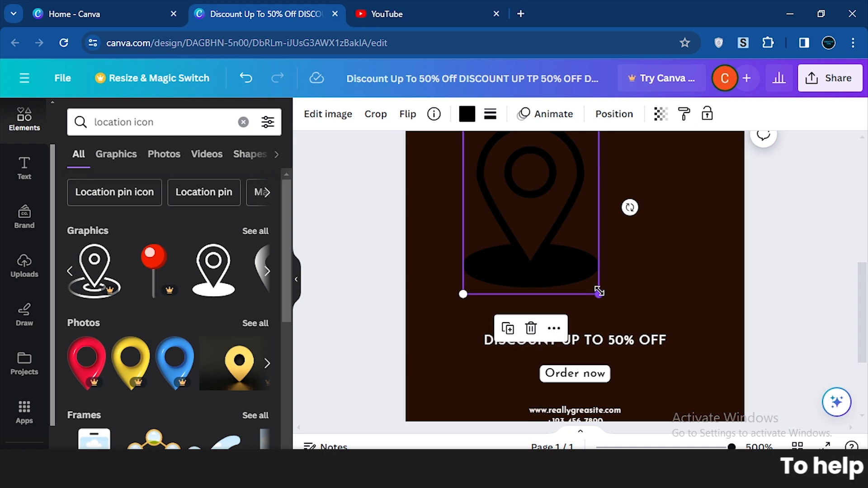
{"action": "left_click_drag", "start_coordinate": [601, 294], "coordinate": [449, 348]}
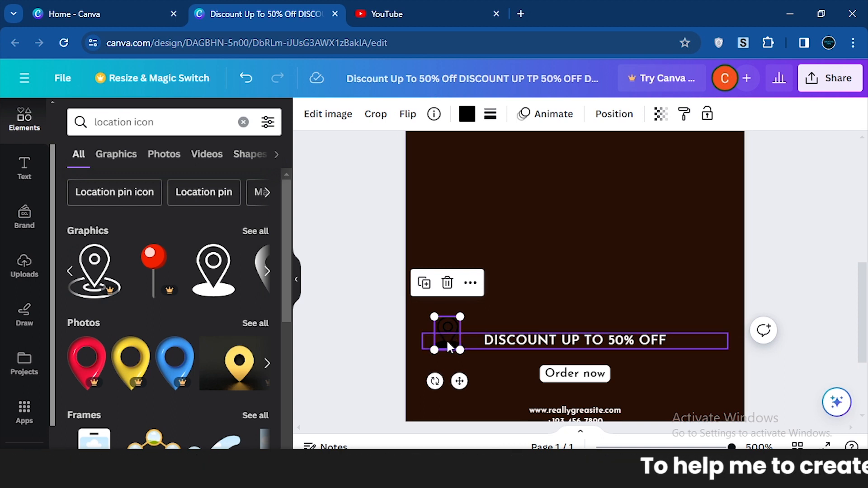
Recolor the location pin white (#ffffff), shrink it slightly and move it right next to the discount text.
{"action": "left_click", "coordinate": [467, 116]}
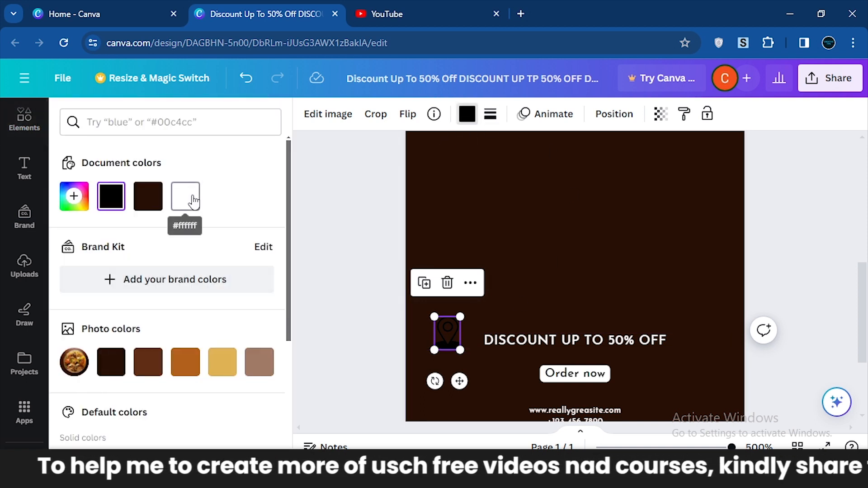
{"action": "left_click", "coordinate": [185, 195]}
{"action": "left_click_drag", "start_coordinate": [458, 347], "coordinate": [454, 344]}
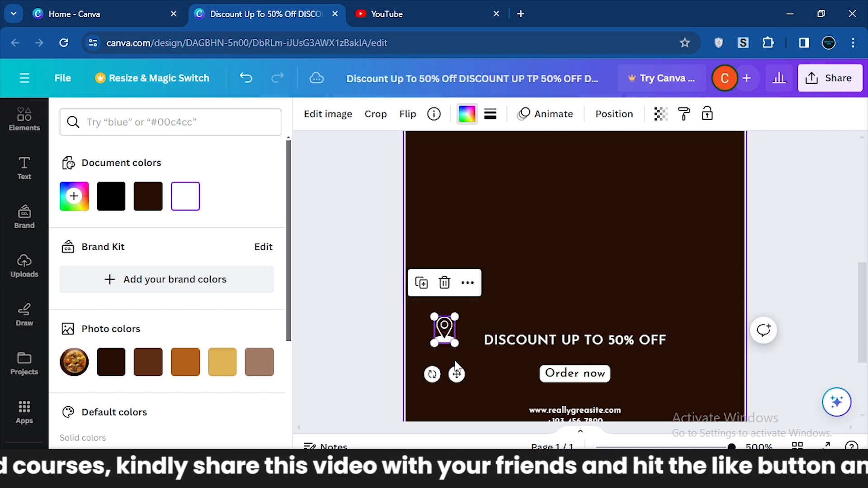
{"action": "left_click_drag", "start_coordinate": [456, 374], "coordinate": [478, 375]}
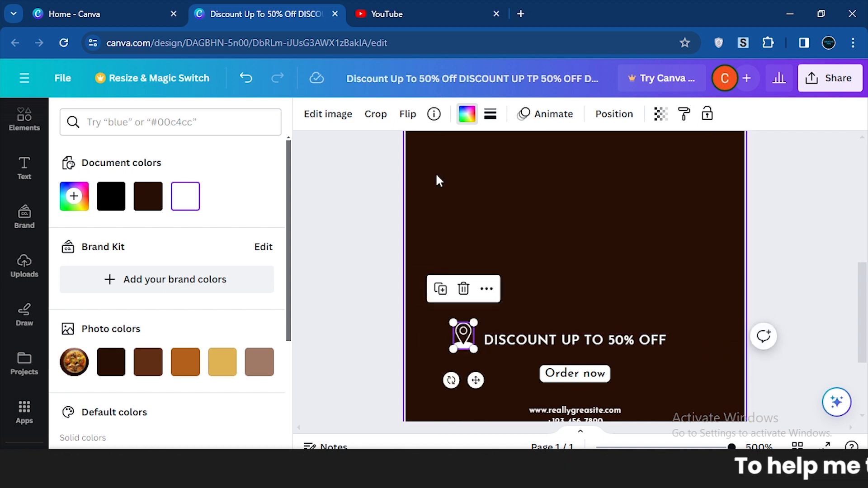
Add a circle frame from the elements, enlarge it and move it partly off the page's lower right edge.
{"action": "left_click", "coordinate": [17, 126]}
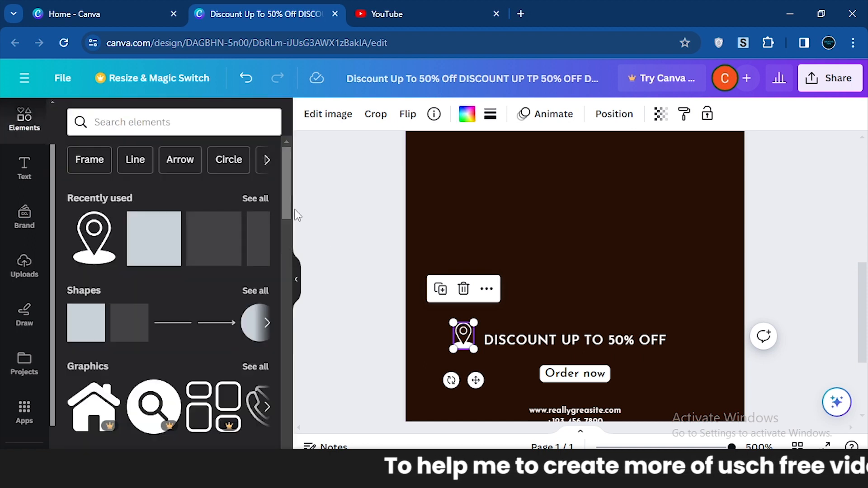
{"action": "left_click_drag", "start_coordinate": [287, 192], "coordinate": [280, 397]}
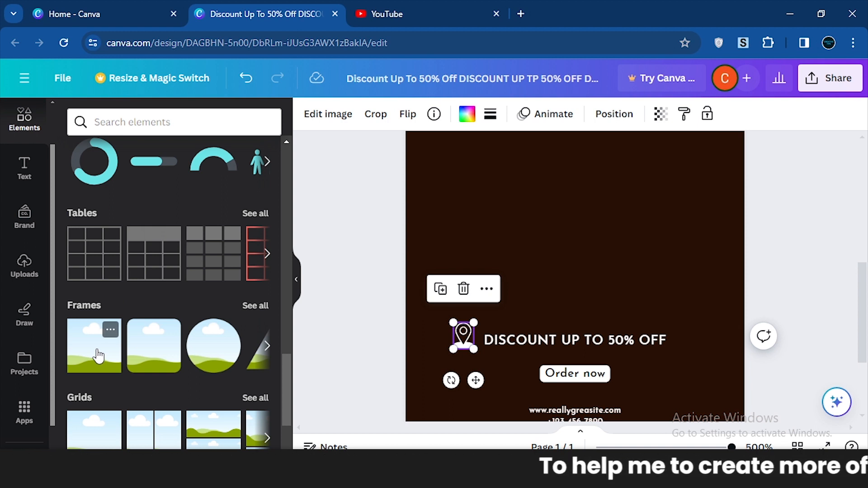
{"action": "left_click", "coordinate": [217, 350]}
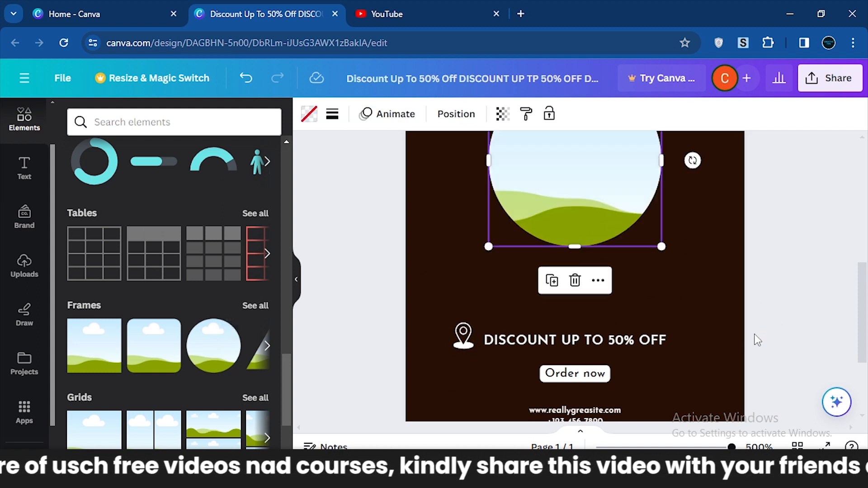
{"action": "scroll", "coordinate": [758, 340], "scroll_direction": "down", "scroll_amount": 3}
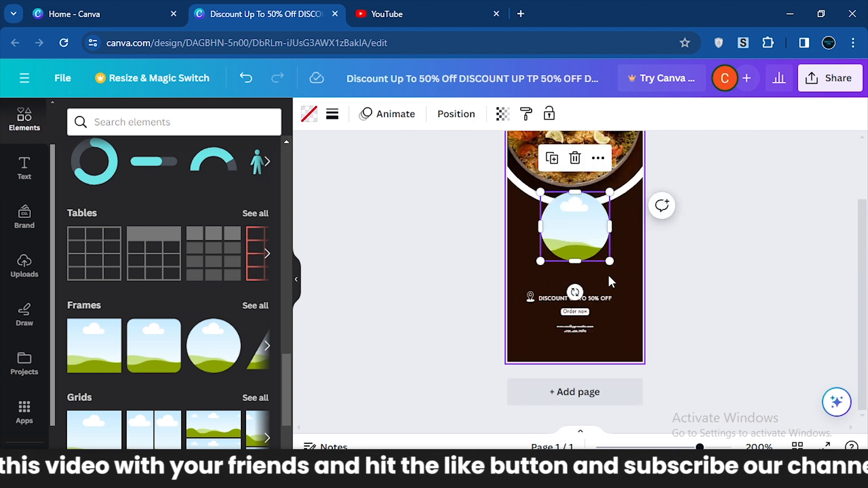
{"action": "left_click_drag", "start_coordinate": [609, 261], "coordinate": [662, 312]}
{"action": "left_click_drag", "start_coordinate": [591, 237], "coordinate": [632, 292]}
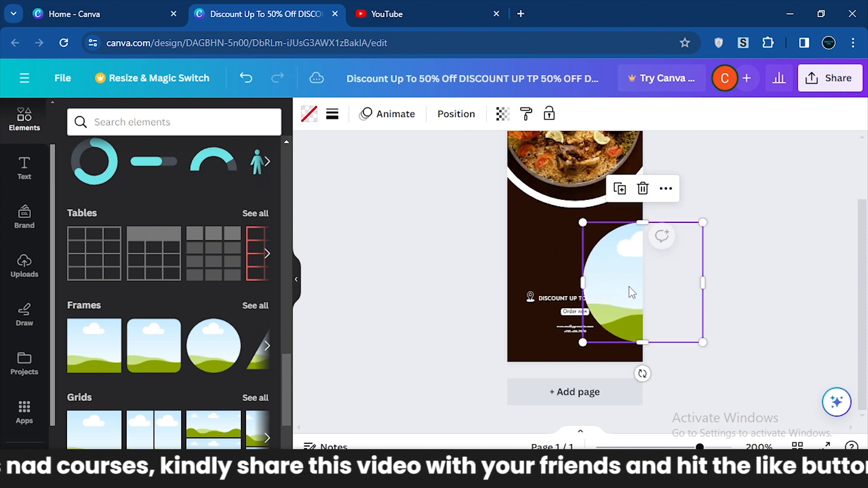
Delete the discount text, the location pin, the Order now label and the contact text from the page's lower part.
{"action": "left_click", "coordinate": [567, 310]}
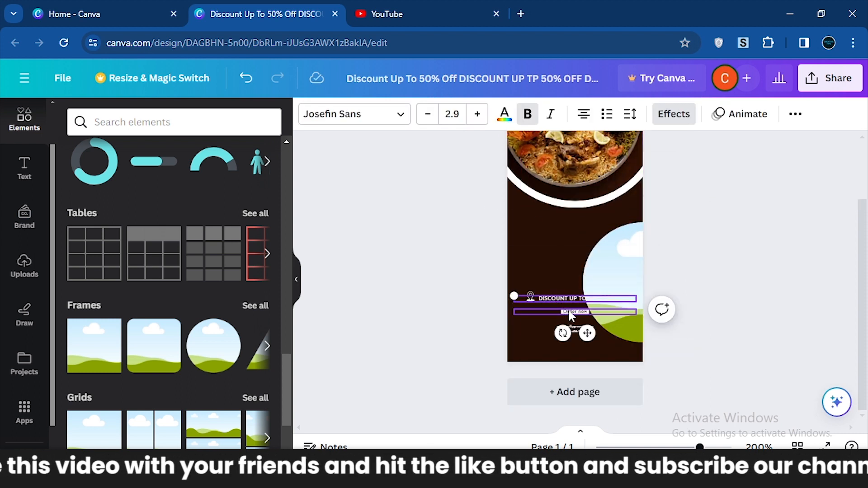
{"action": "left_click_drag", "start_coordinate": [568, 308], "coordinate": [528, 295]}
{"action": "key", "text": "Delete"}
{"action": "left_click", "coordinate": [578, 314]}
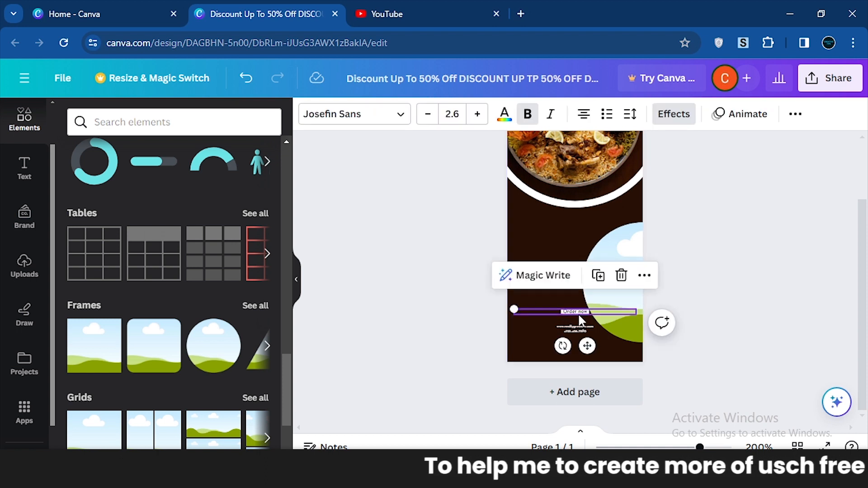
{"action": "key", "text": "Delete"}
{"action": "left_click", "coordinate": [572, 325]}
{"action": "key", "text": "Delete"}
Move the circle frame higher along the page's right edge and place a second circle frame at the lower left corner.
{"action": "left_click", "coordinate": [591, 325]}
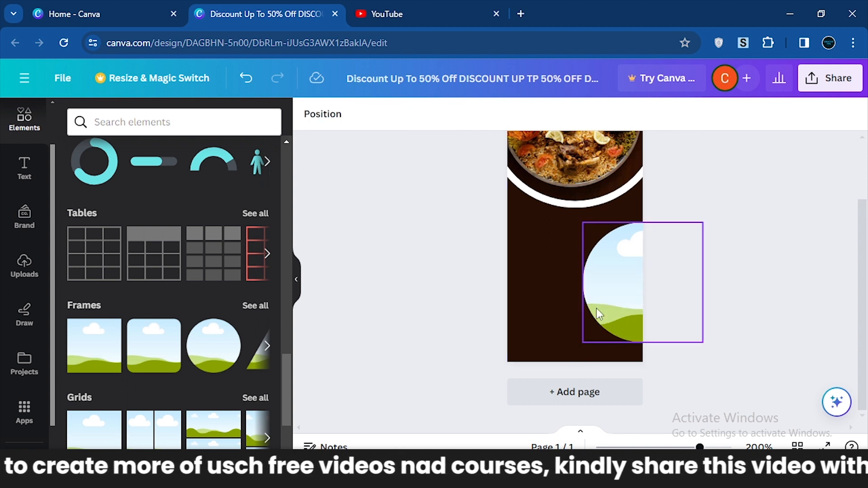
{"action": "left_click_drag", "start_coordinate": [622, 279], "coordinate": [673, 252]}
{"action": "left_click", "coordinate": [763, 306]}
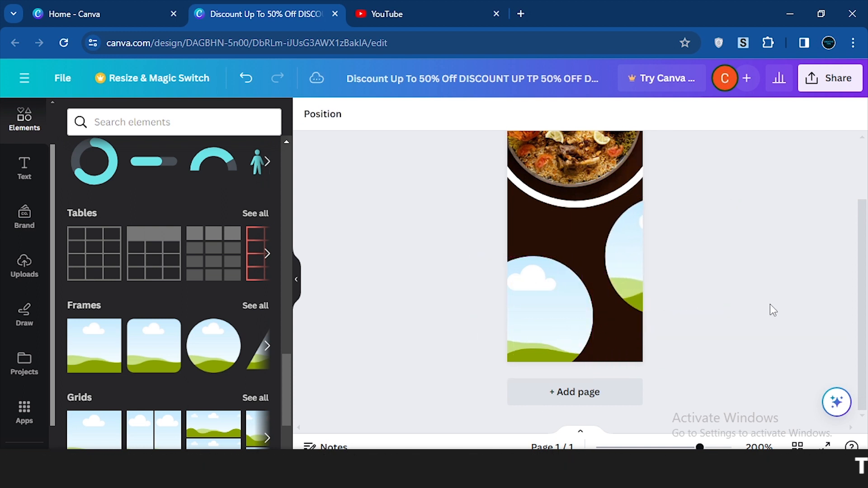
Fill the lower-left circle frame with the uploaded blue network image.
{"action": "scroll", "coordinate": [863, 286], "scroll_direction": "up", "scroll_amount": 2}
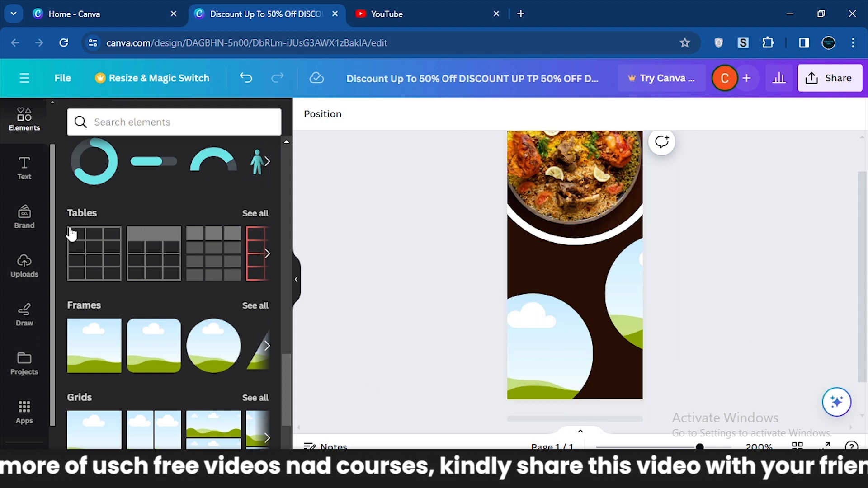
{"action": "mouse_move", "coordinate": [52, 189]}
{"action": "left_mouse_down"}
{"action": "mouse_move", "coordinate": [52, 172]}
{"action": "mouse_move", "coordinate": [50, 198]}
{"action": "left_mouse_up"}
{"action": "left_click", "coordinate": [23, 264]}
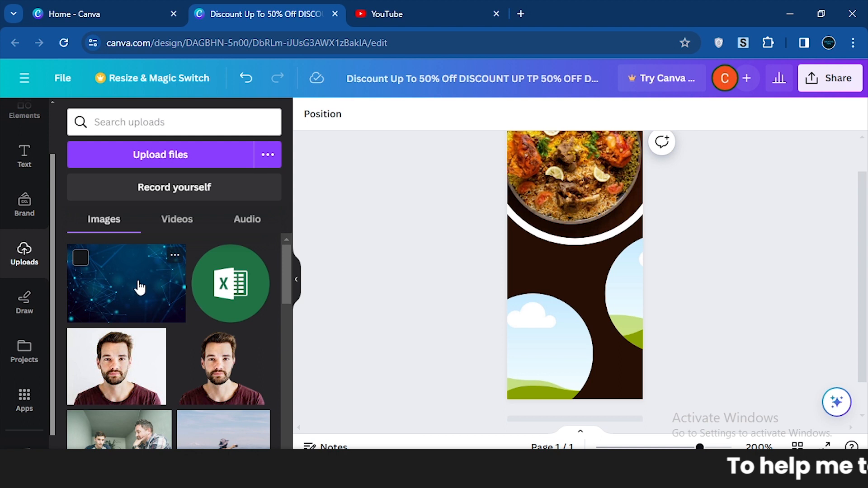
{"action": "left_click_drag", "start_coordinate": [113, 280], "coordinate": [548, 334]}
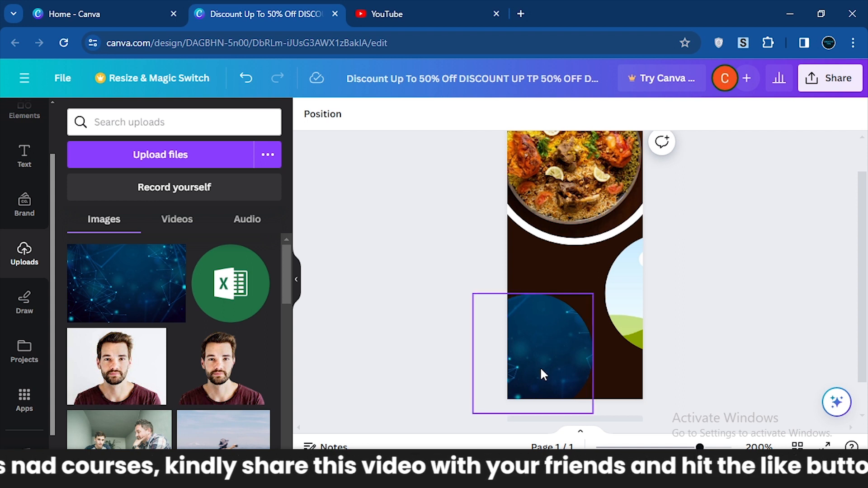
Crop the image in the lower-left circle by shifting it slightly to the right within its frame.
{"action": "double_click", "coordinate": [525, 348]}
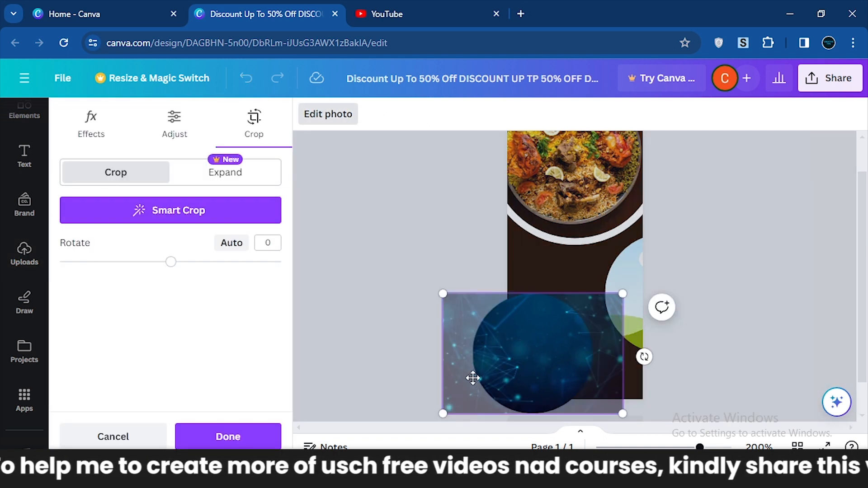
{"action": "left_click_drag", "start_coordinate": [463, 368], "coordinate": [481, 372]}
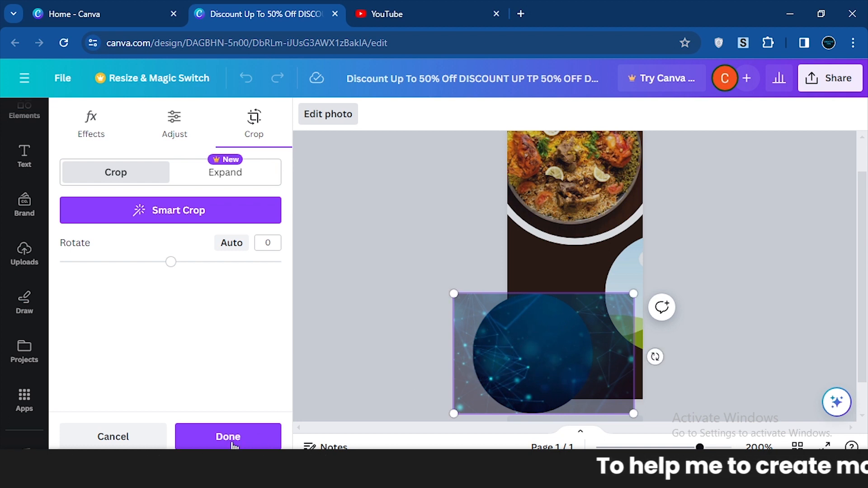
{"action": "left_click", "coordinate": [216, 443]}
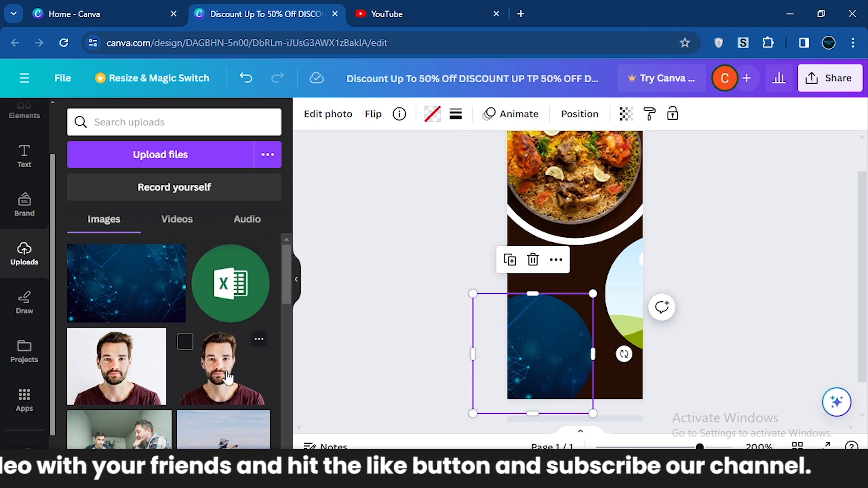
Try the cut-out portrait in the right-edge circle frame, undo it, and fill the frame with the blue network image.
{"action": "left_click_drag", "start_coordinate": [223, 385], "coordinate": [631, 319]}
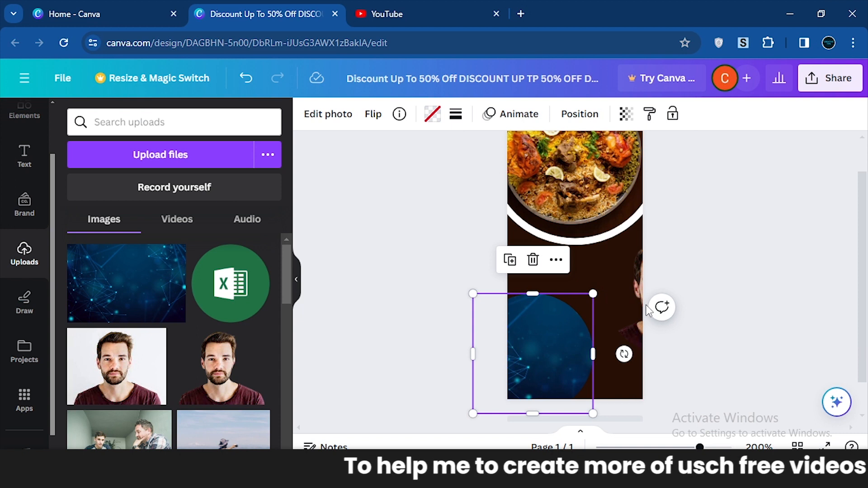
{"action": "key", "text": "ctrl+z"}
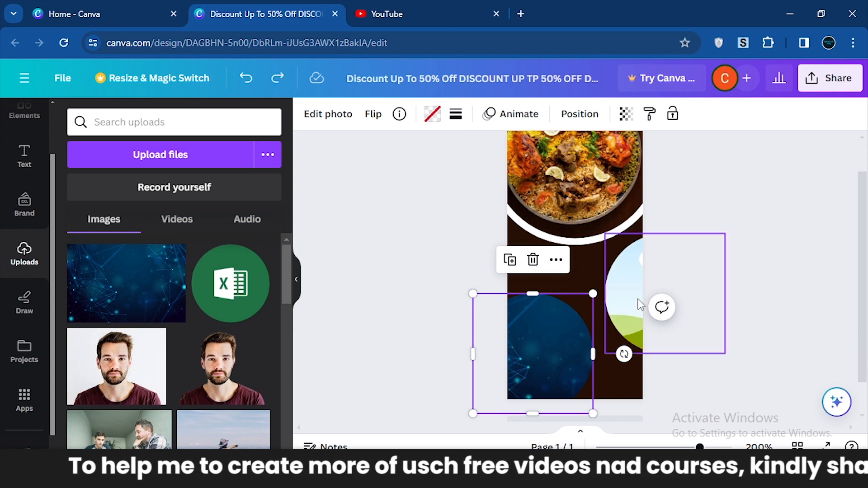
{"action": "left_click_drag", "start_coordinate": [139, 281], "coordinate": [626, 289]}
{"action": "left_click", "coordinate": [796, 301]}
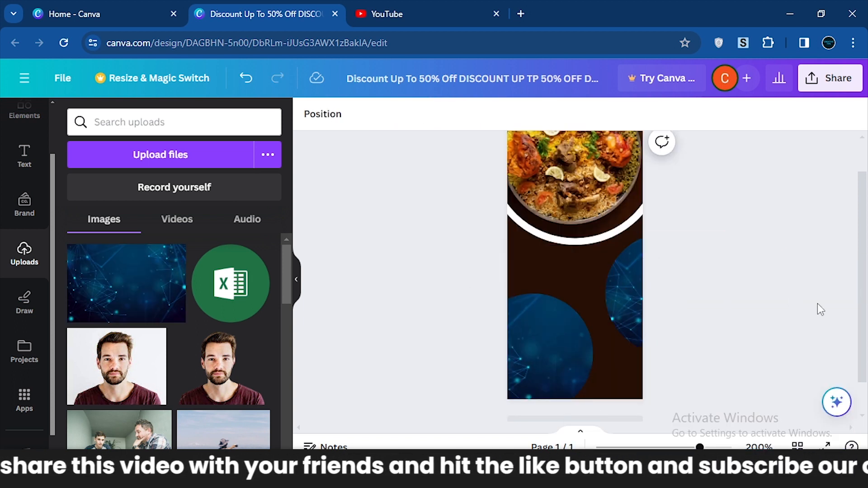
Add a solid-line border to the lower-left circle image.
{"action": "left_click", "coordinate": [555, 351]}
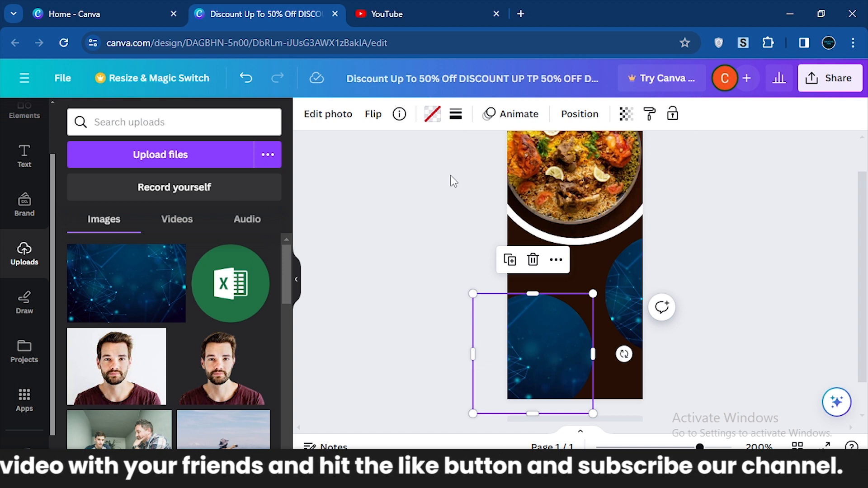
{"action": "left_click", "coordinate": [433, 118]}
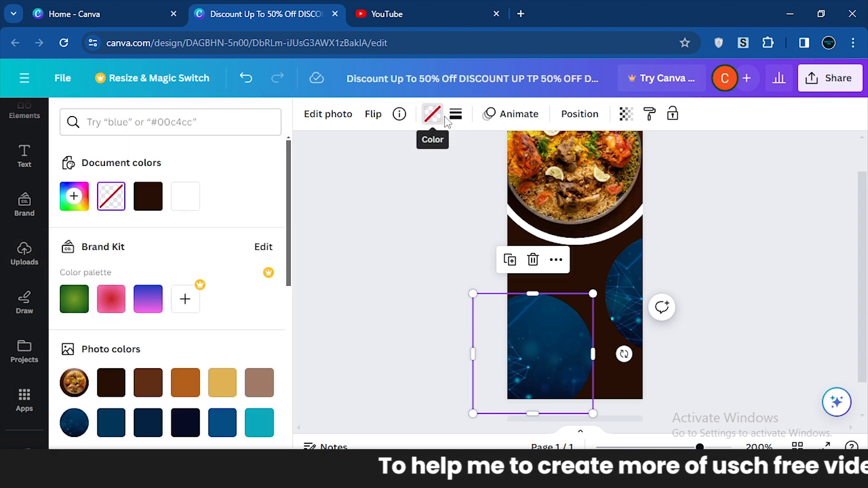
{"action": "left_click", "coordinate": [456, 116]}
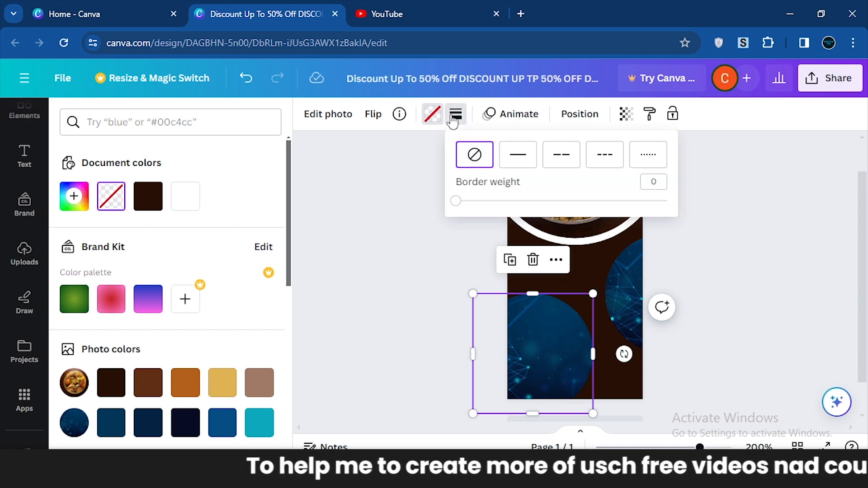
{"action": "left_click", "coordinate": [515, 157]}
{"action": "left_click", "coordinate": [420, 270]}
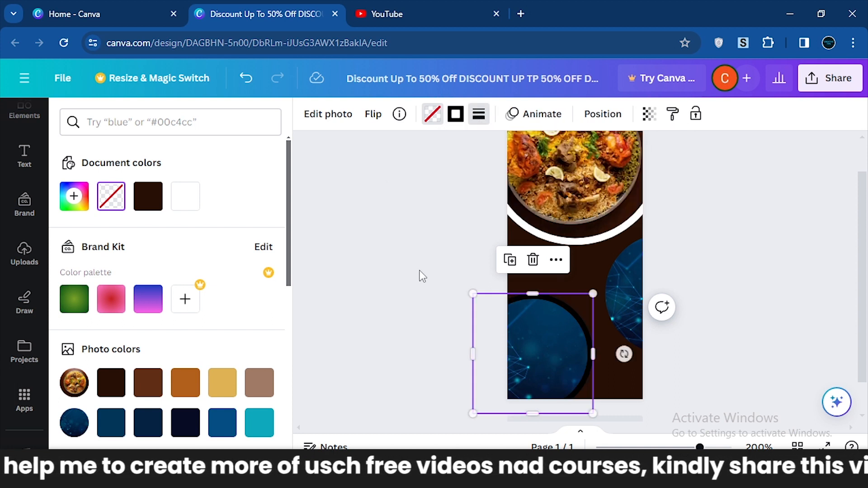
Try white as the lower-left circle's fill, undo it, and set the border color to white (#ffffff).
{"action": "left_click", "coordinate": [189, 201]}
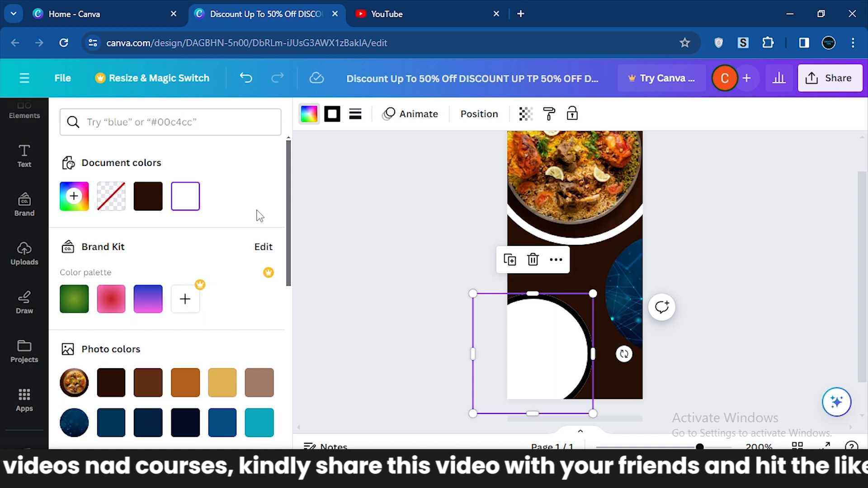
{"action": "key", "text": "ctrl+z"}
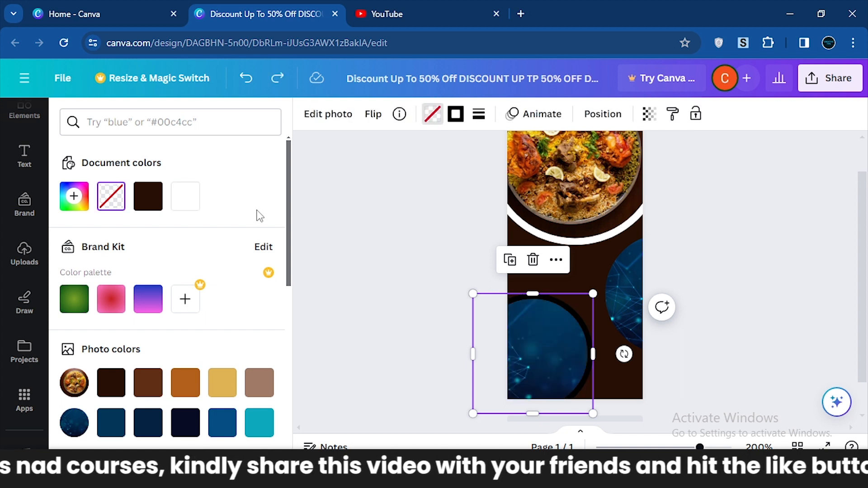
{"action": "left_click", "coordinate": [457, 120]}
{"action": "left_click", "coordinate": [456, 120]}
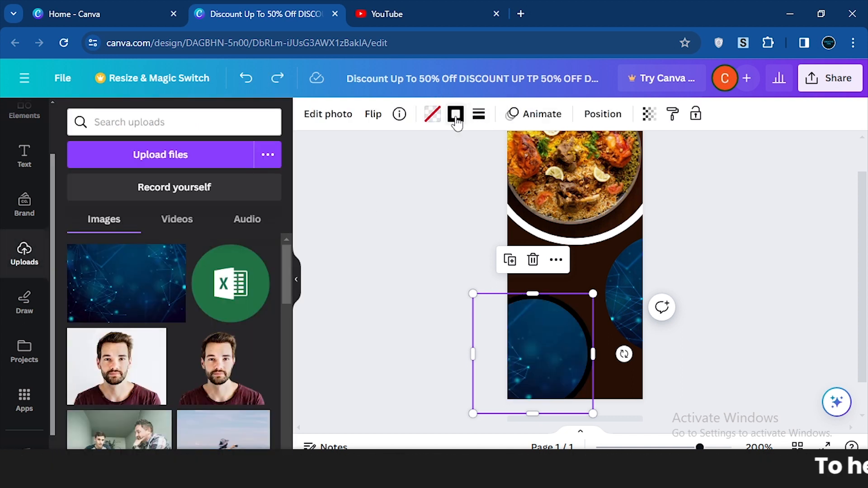
{"action": "left_click", "coordinate": [456, 118]}
{"action": "left_click", "coordinate": [185, 196]}
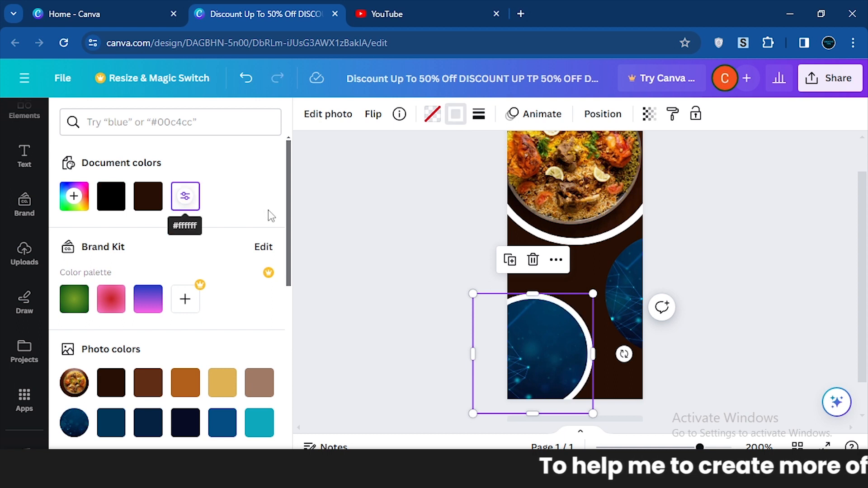
Look through the animation, position and transparency options for the lower-left circle.
{"action": "left_click", "coordinate": [545, 119]}
{"action": "left_click", "coordinate": [587, 118]}
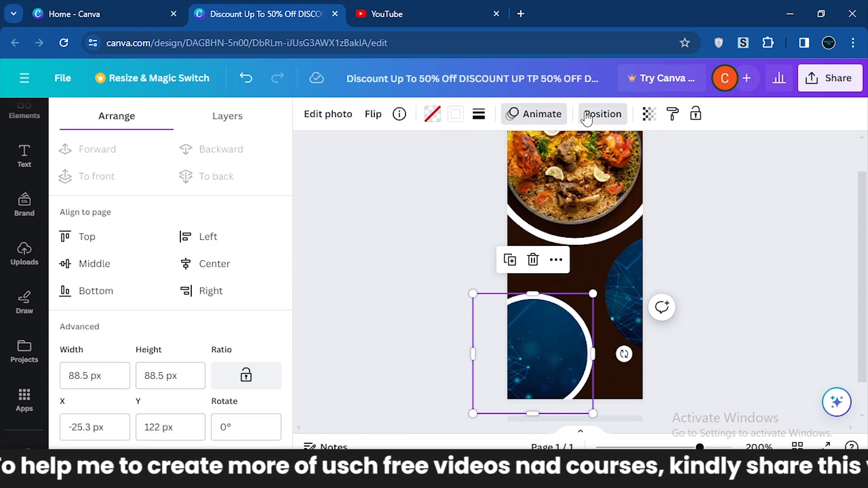
{"action": "left_click", "coordinate": [650, 113]}
{"action": "left_click", "coordinate": [680, 201]}
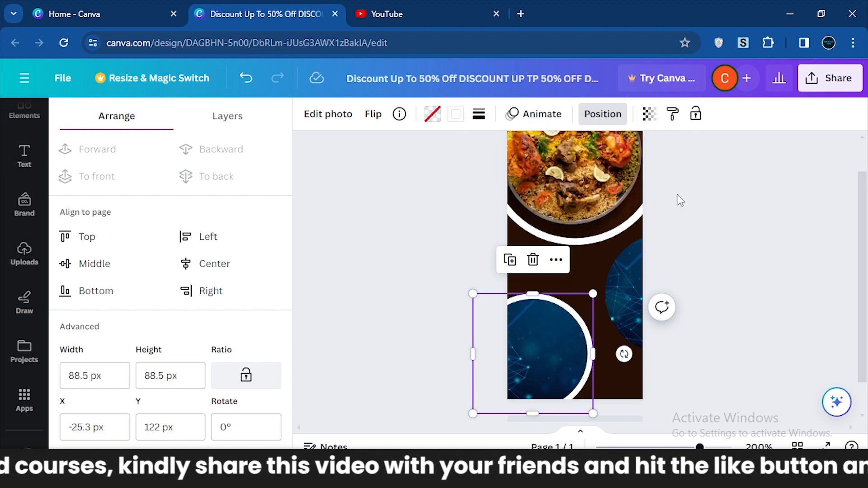
Place the Easter bunny and eggs sticker on the page, over the area between the food photo and the lower-left circle.
{"action": "left_click", "coordinate": [24, 252]}
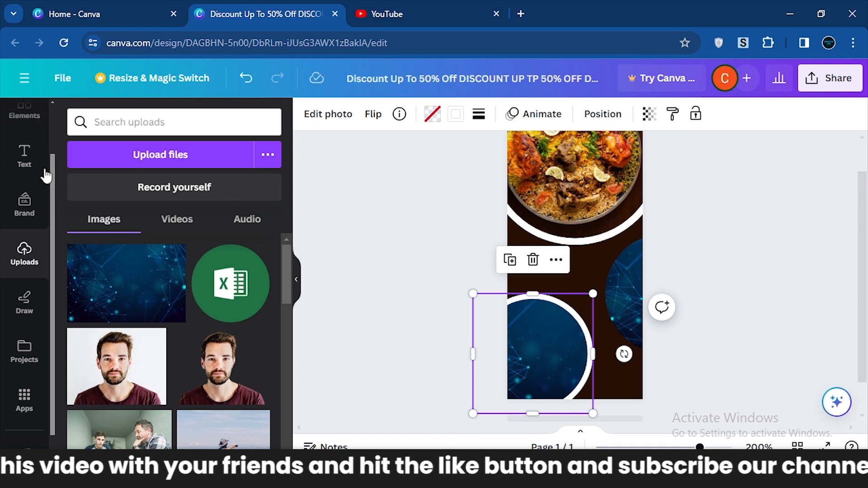
{"action": "scroll", "coordinate": [52, 183], "scroll_direction": "down", "scroll_amount": 1}
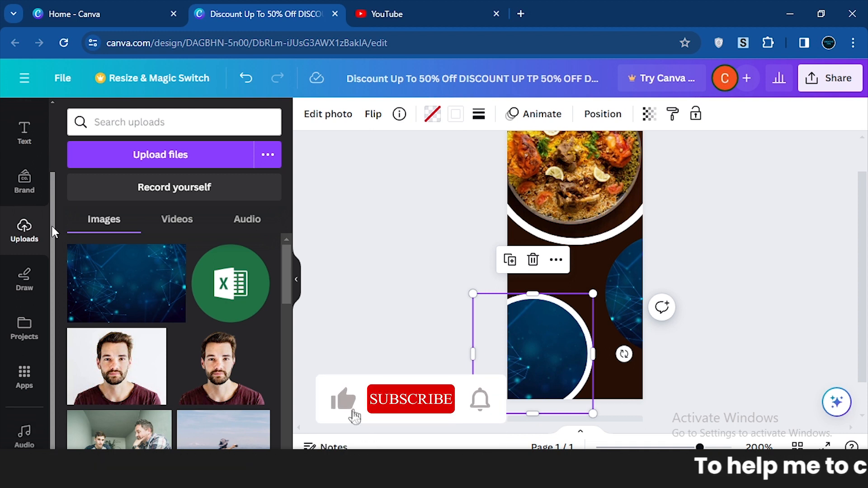
{"action": "scroll", "coordinate": [50, 210], "scroll_direction": "up", "scroll_amount": 1}
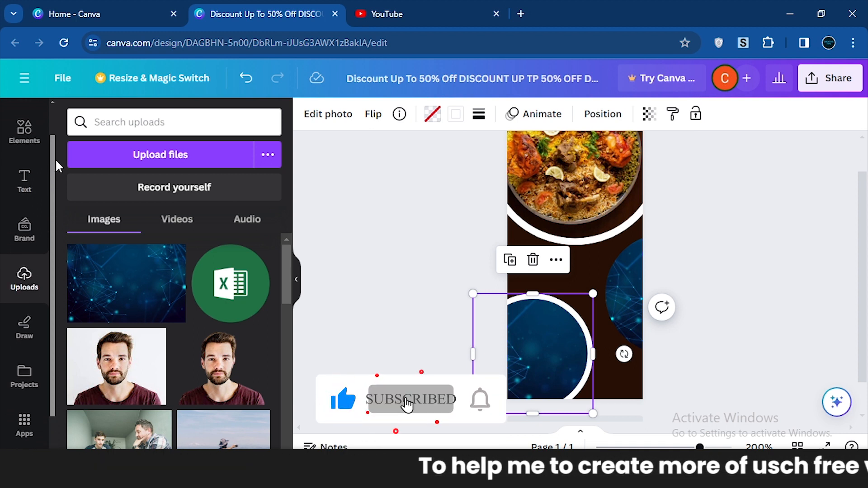
{"action": "scroll", "coordinate": [56, 158], "scroll_direction": "up", "scroll_amount": 1}
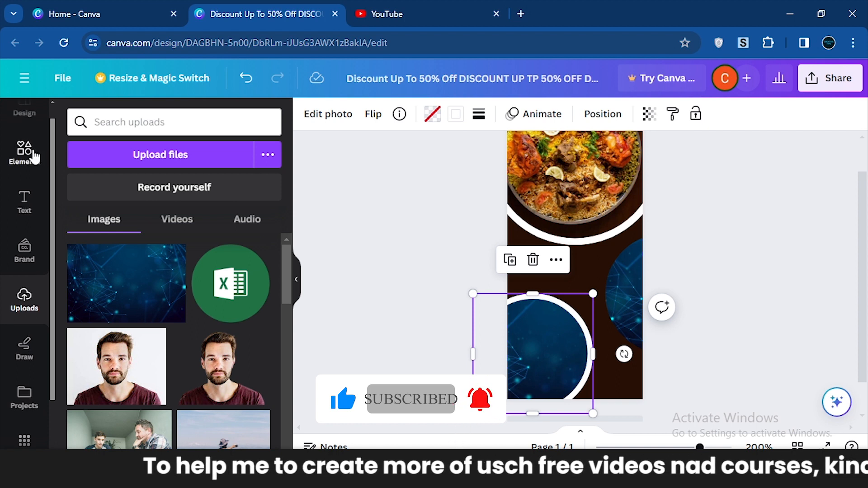
{"action": "left_click", "coordinate": [34, 156]}
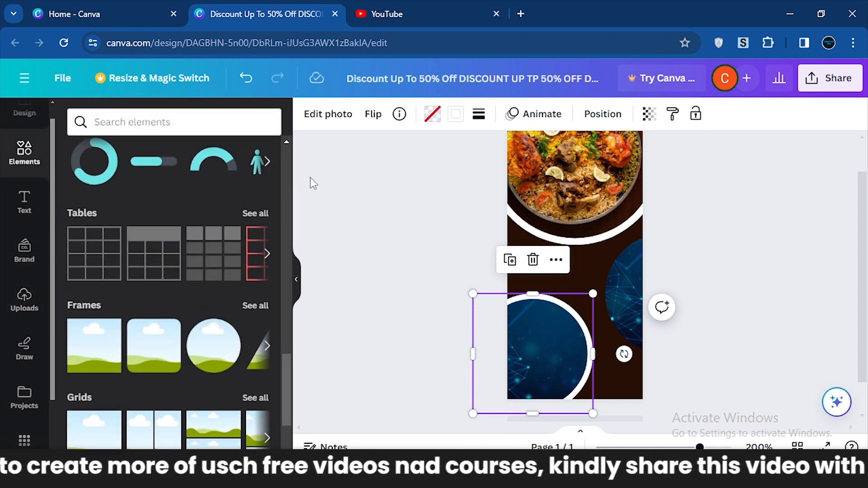
{"action": "scroll", "coordinate": [295, 385], "scroll_direction": "down", "scroll_amount": 5}
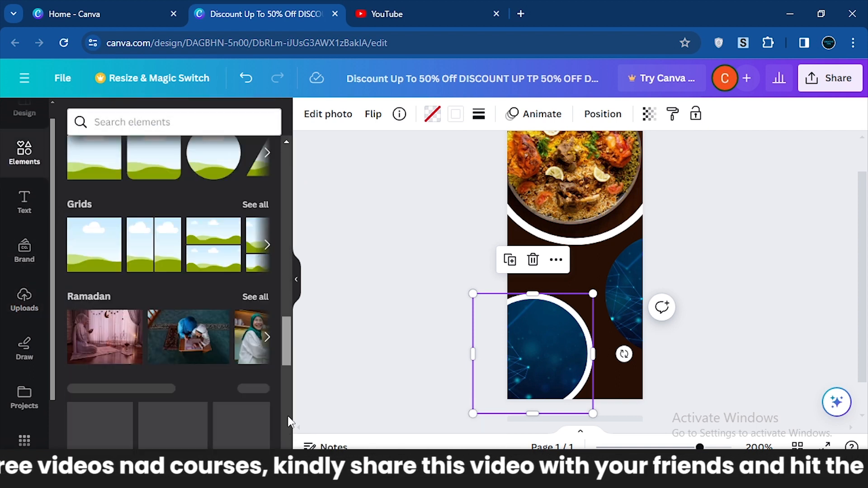
{"action": "scroll", "coordinate": [290, 433], "scroll_direction": "up", "scroll_amount": 15}
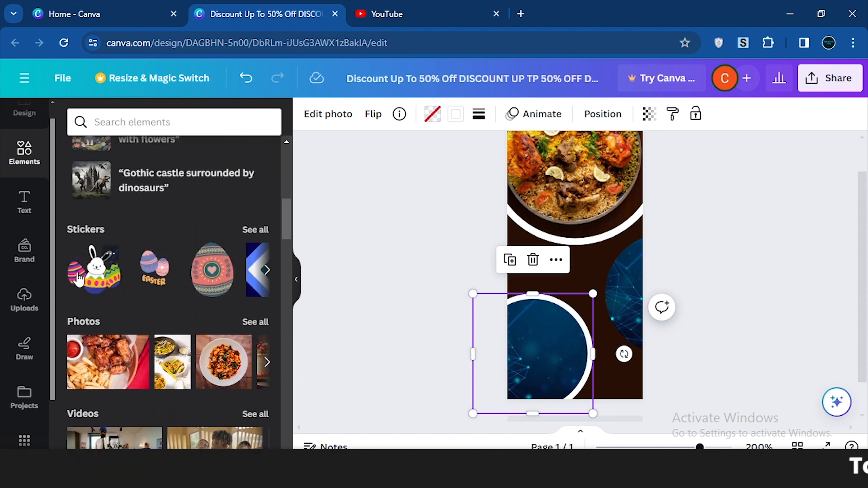
{"action": "left_click_drag", "start_coordinate": [94, 269], "coordinate": [570, 254]}
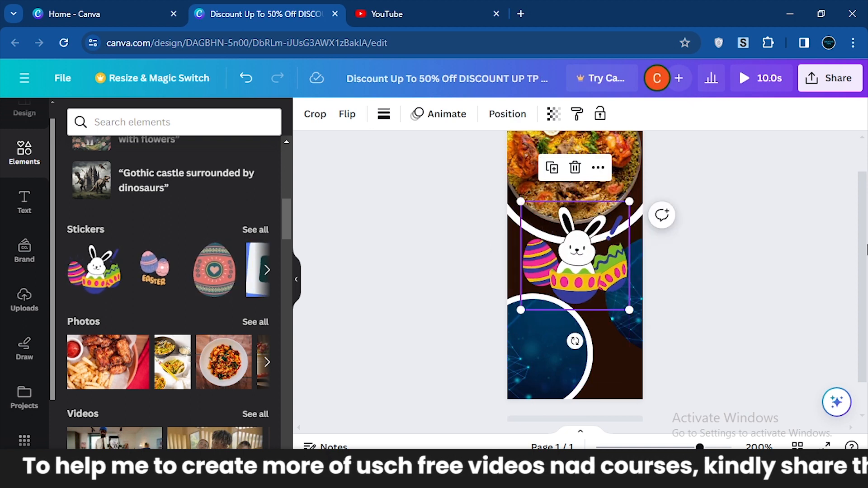
Add a new blank page after page 1 and select it.
{"action": "scroll", "coordinate": [613, 210], "scroll_direction": "up", "scroll_amount": 1}
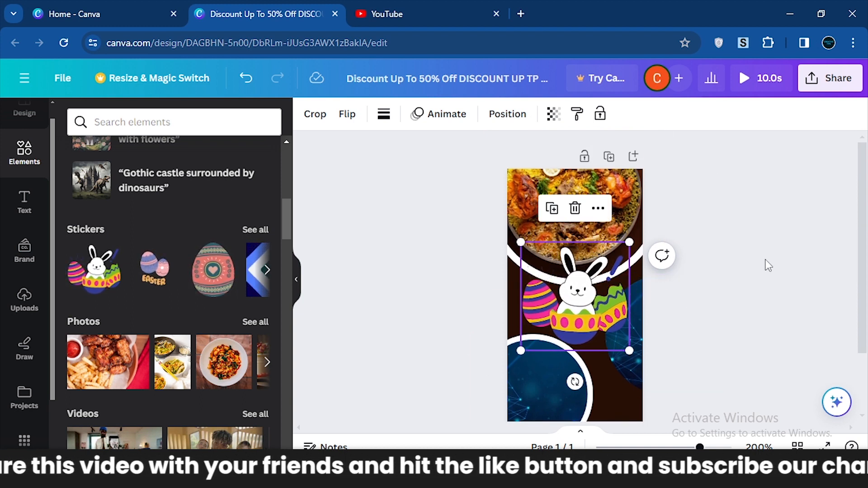
{"action": "left_click", "coordinate": [634, 156]}
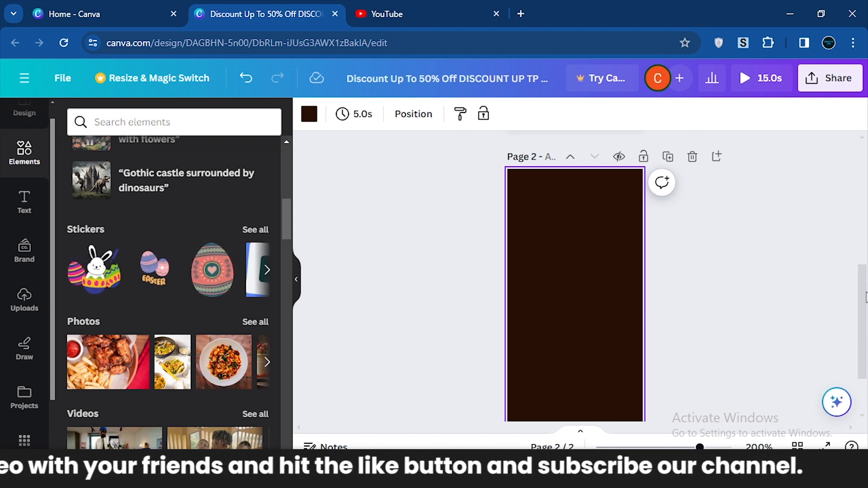
{"action": "scroll", "coordinate": [861, 290], "scroll_direction": "up", "scroll_amount": 5}
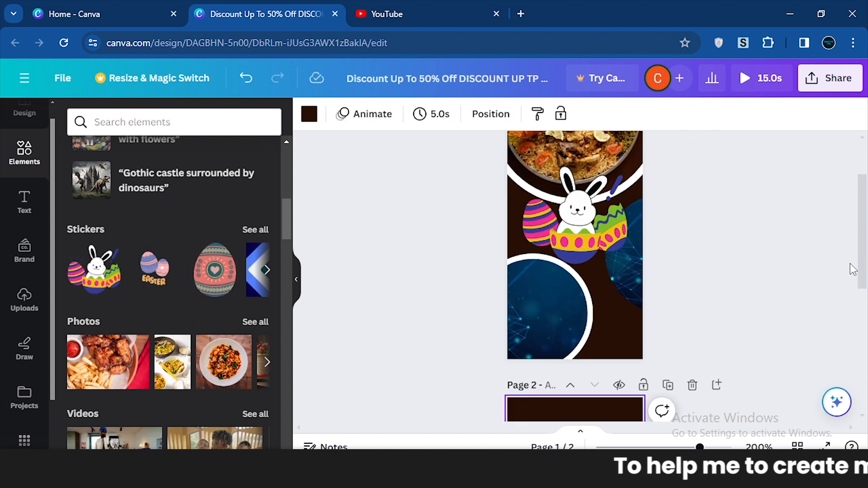
{"action": "scroll", "coordinate": [852, 269], "scroll_direction": "down", "scroll_amount": 5}
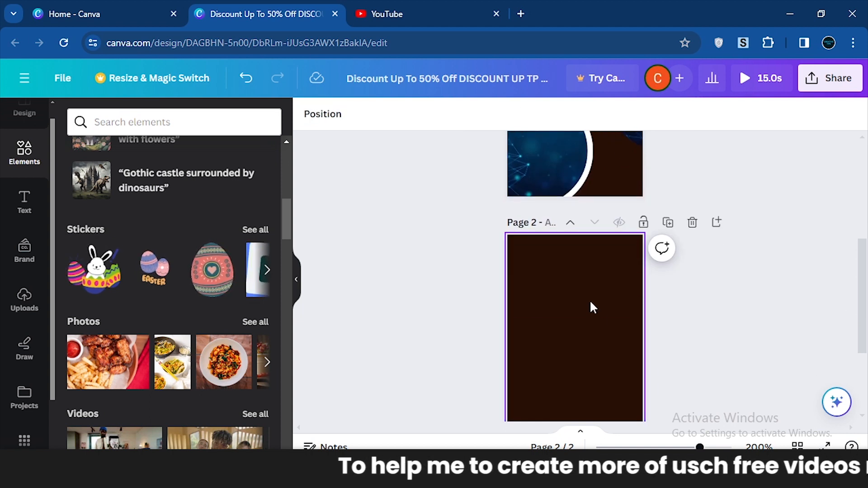
{"action": "left_click", "coordinate": [593, 308]}
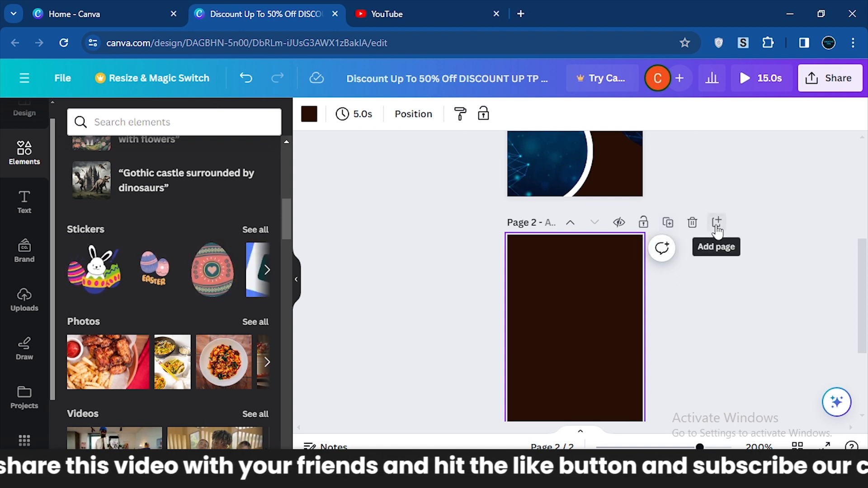
Hide page 2 and unhide it again.
{"action": "left_click", "coordinate": [618, 223]}
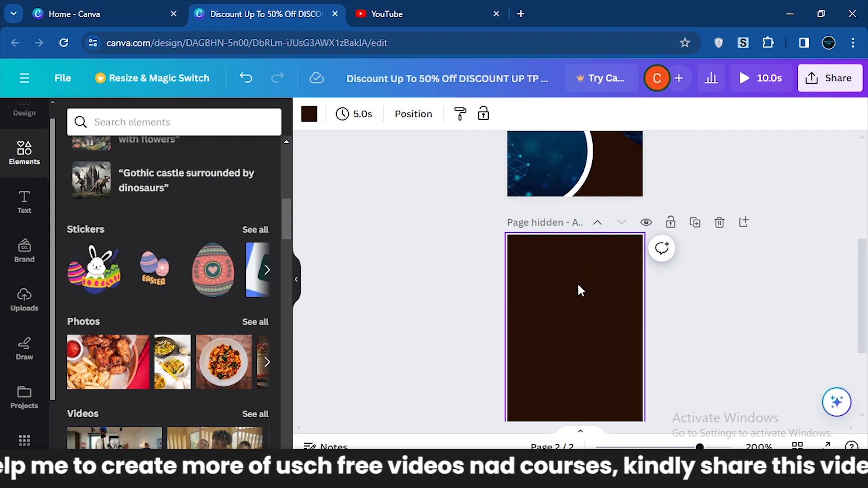
{"action": "left_click", "coordinate": [463, 276]}
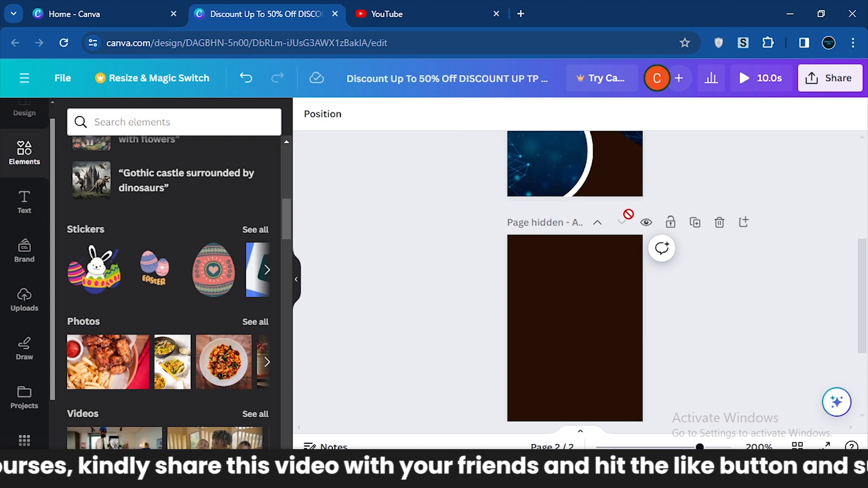
{"action": "left_click", "coordinate": [645, 223]}
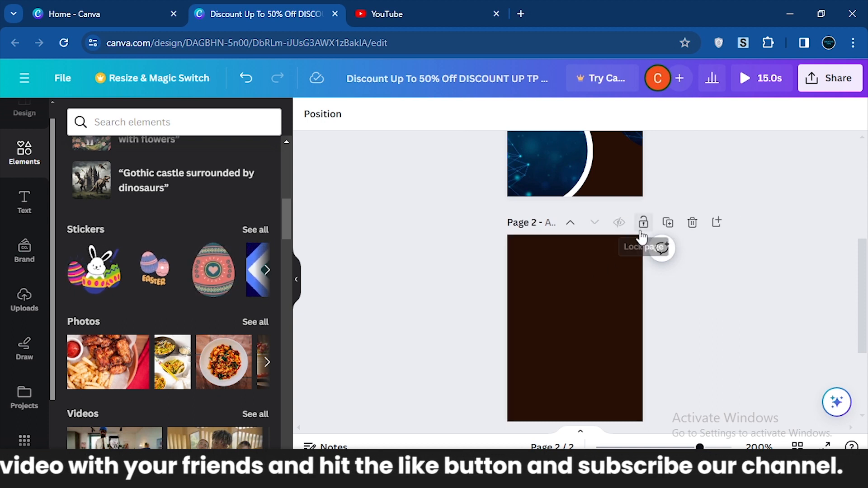
Duplicate page 2 and delete the copy.
{"action": "left_click", "coordinate": [663, 226]}
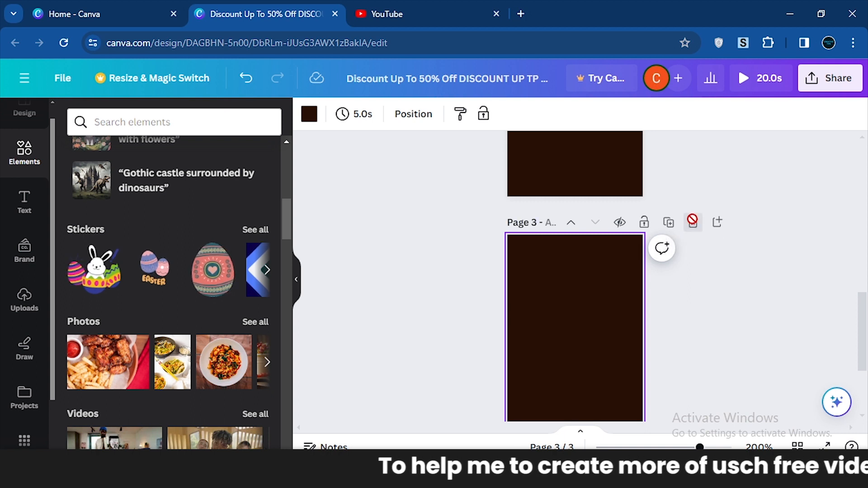
{"action": "left_click", "coordinate": [692, 221]}
{"action": "left_click_drag", "start_coordinate": [864, 337], "coordinate": [864, 292]}
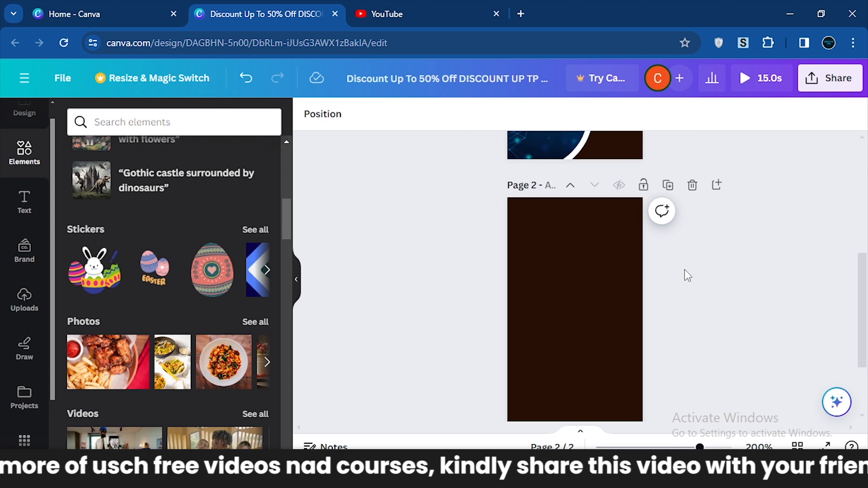
Post the comment "EXAMPLE" on page 2.
{"action": "left_click", "coordinate": [662, 210]}
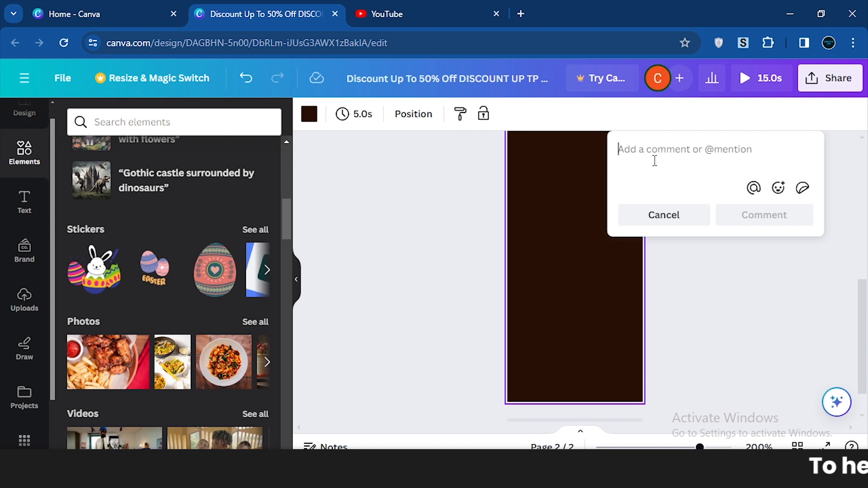
{"action": "type", "text": "EXAMPLE"}
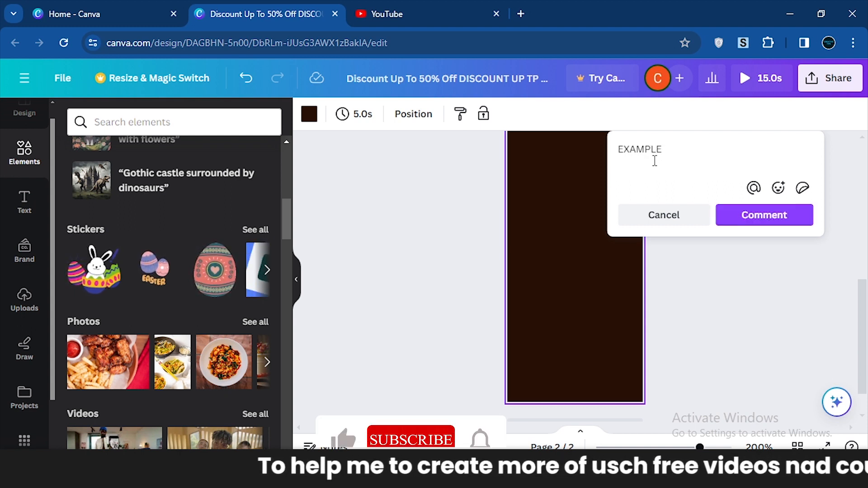
{"action": "left_click", "coordinate": [740, 215]}
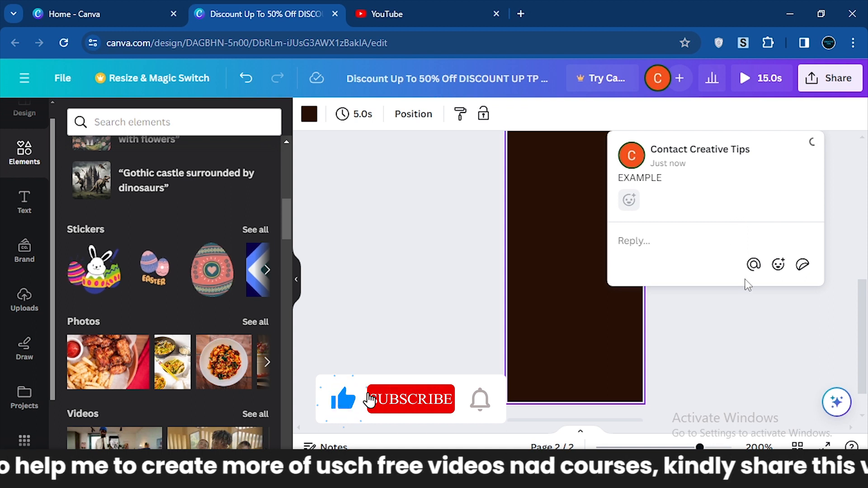
{"action": "left_click", "coordinate": [725, 325]}
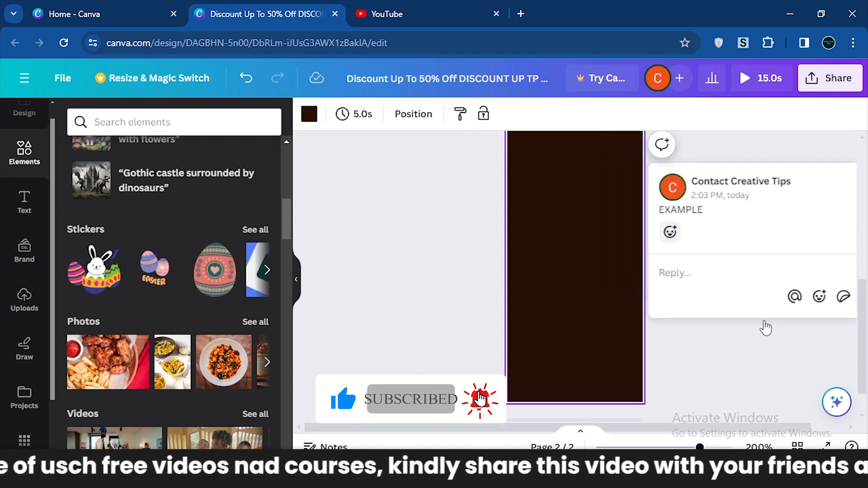
Delete page 2 and return to page 1.
{"action": "left_click_drag", "start_coordinate": [867, 360], "coordinate": [867, 308]}
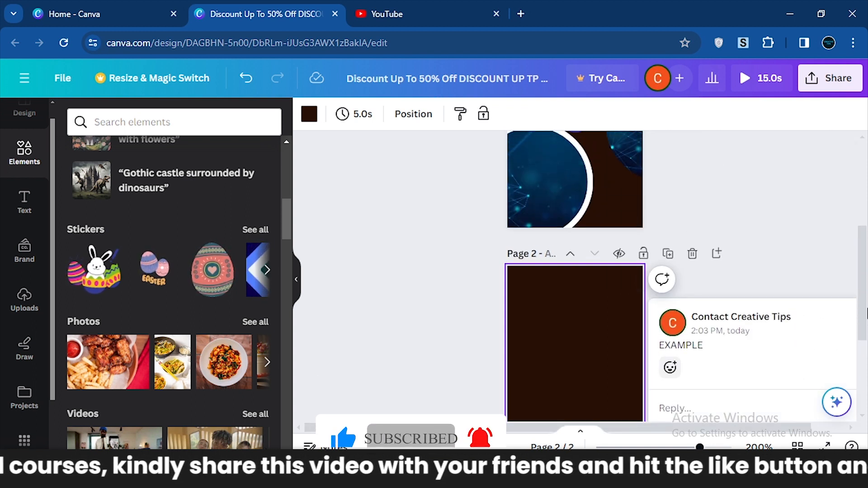
{"action": "left_click", "coordinate": [698, 250]}
{"action": "left_click_drag", "start_coordinate": [864, 287], "coordinate": [866, 246]}
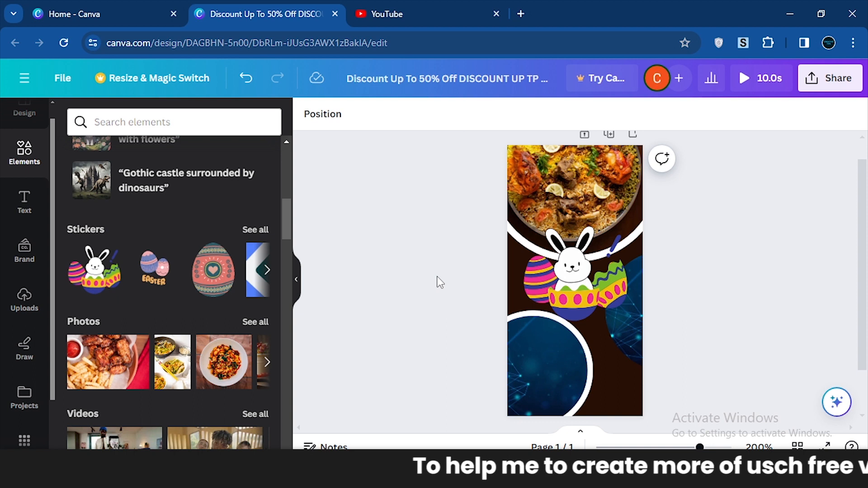
Search the Canva home page for "Facebook post" and look through the Facebook Post (Landscape) 1200 × 630 px templates.
{"action": "left_click", "coordinate": [99, 7]}
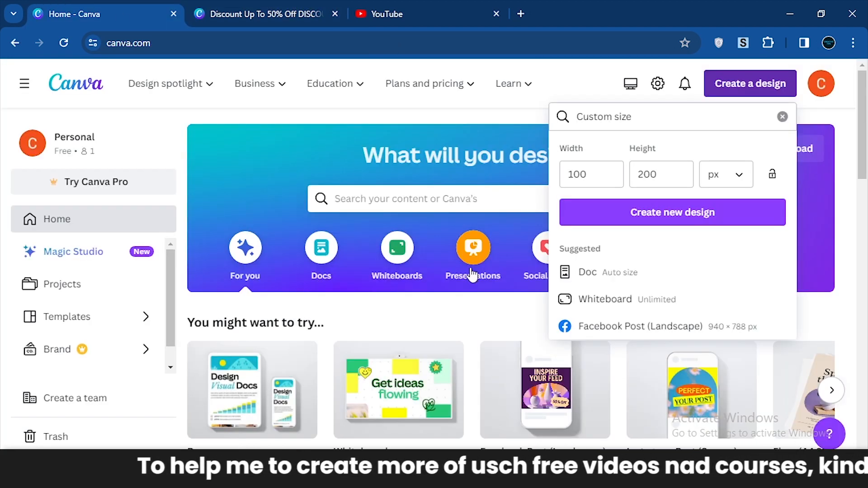
{"action": "left_click", "coordinate": [439, 198]}
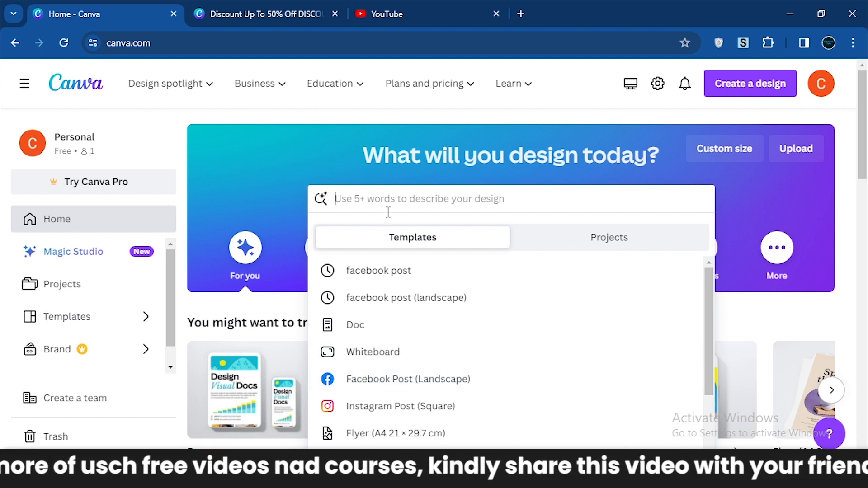
{"action": "type", "text": "Face"}
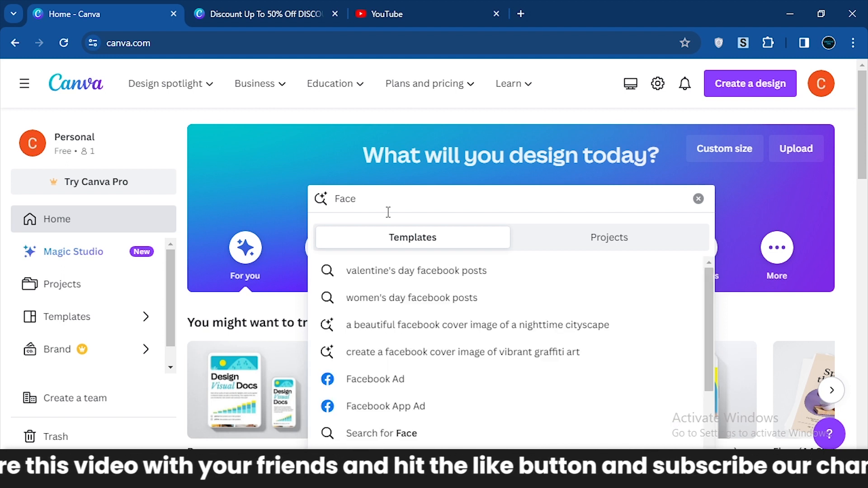
{"action": "type", "text": "book post"}
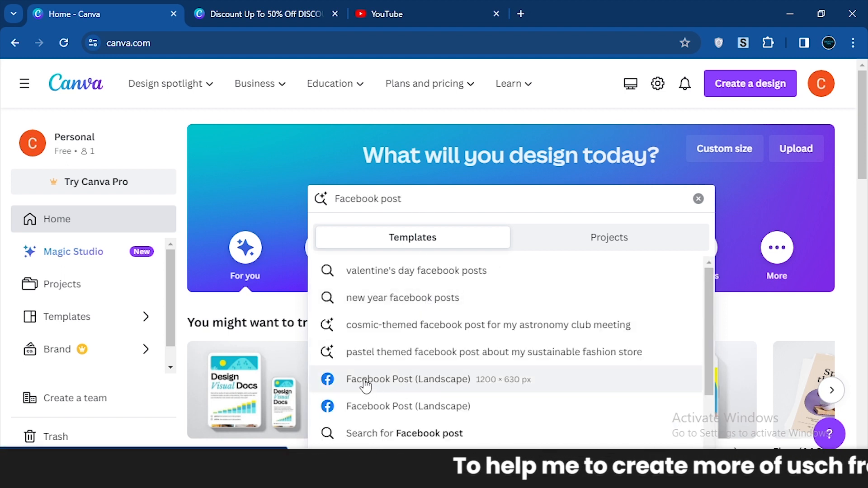
{"action": "left_click", "coordinate": [424, 382]}
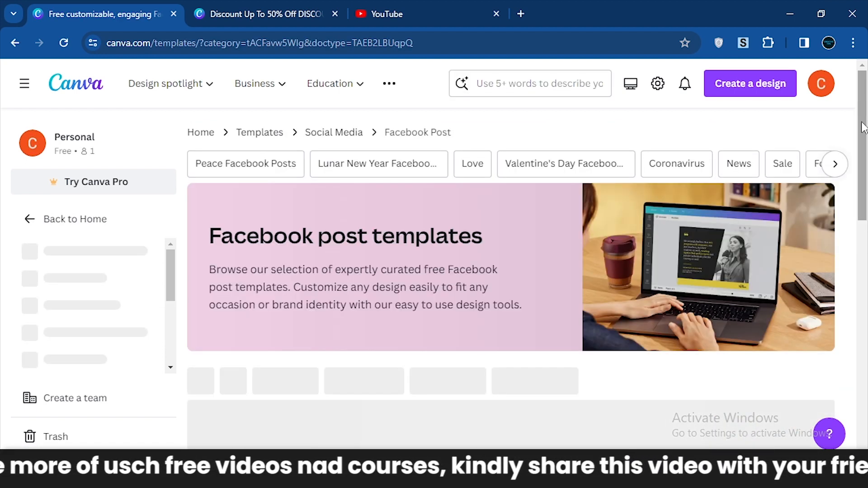
{"action": "left_click_drag", "start_coordinate": [862, 125], "coordinate": [865, 225]}
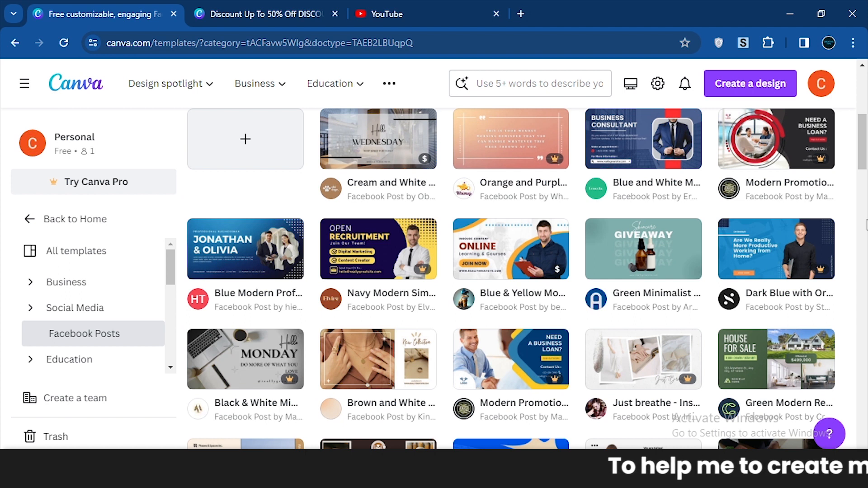
{"action": "left_click_drag", "start_coordinate": [864, 161], "coordinate": [864, 151]}
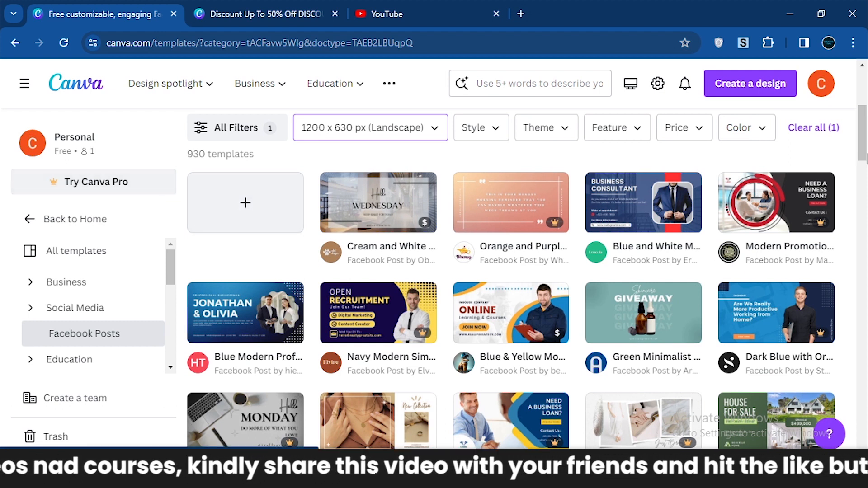
{"action": "left_click_drag", "start_coordinate": [864, 149], "coordinate": [865, 112]}
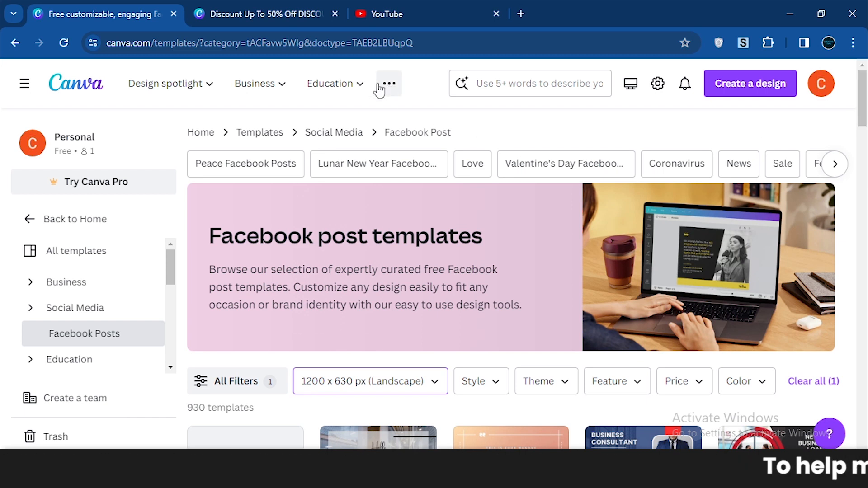
Open the Logos page from the Design spotlight marketing categories and look over it.
{"action": "mouse_move", "coordinate": [177, 95]}
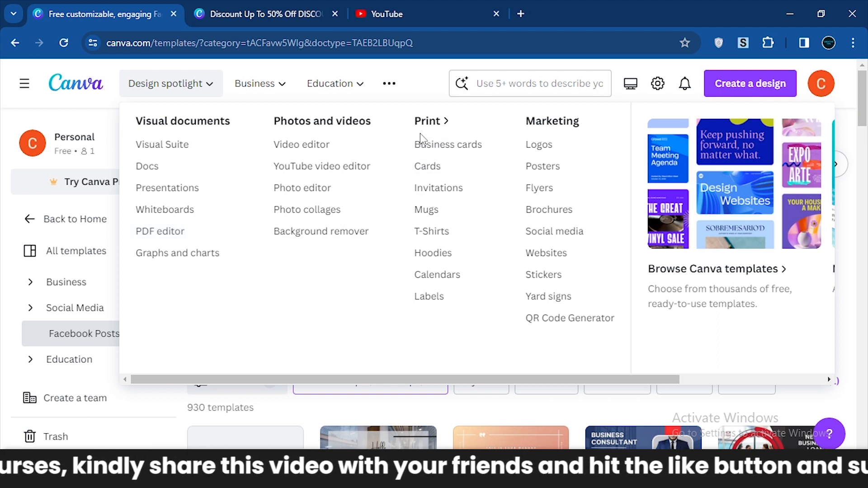
{"action": "left_click", "coordinate": [539, 144]}
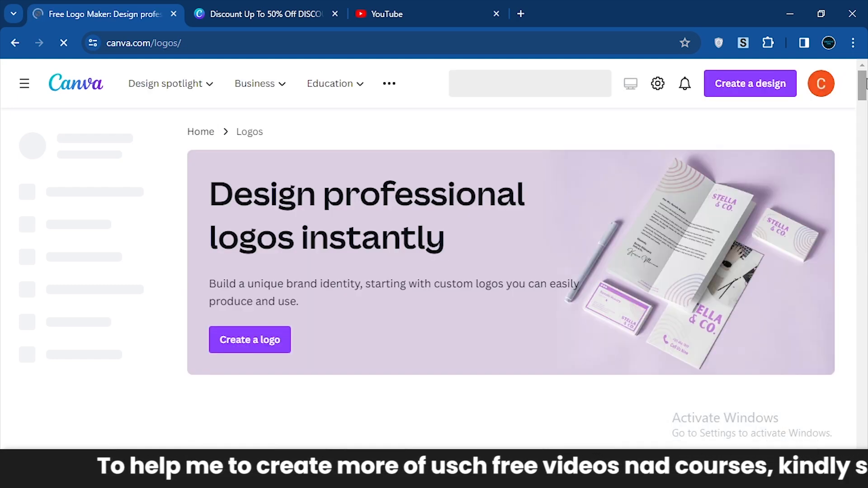
{"action": "mouse_move", "coordinate": [861, 86]}
{"action": "left_mouse_down"}
{"action": "mouse_move", "coordinate": [864, 120]}
{"action": "mouse_move", "coordinate": [865, 90]}
{"action": "left_mouse_up"}
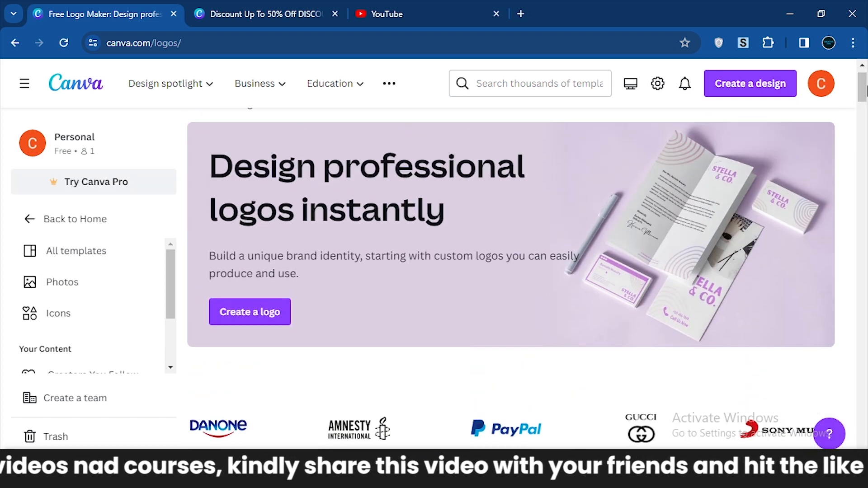
Create a new logo design, apply the Red Purple Modern Minimalist Initial AS Letter Logo template, and close the design.
{"action": "left_click", "coordinate": [248, 326]}
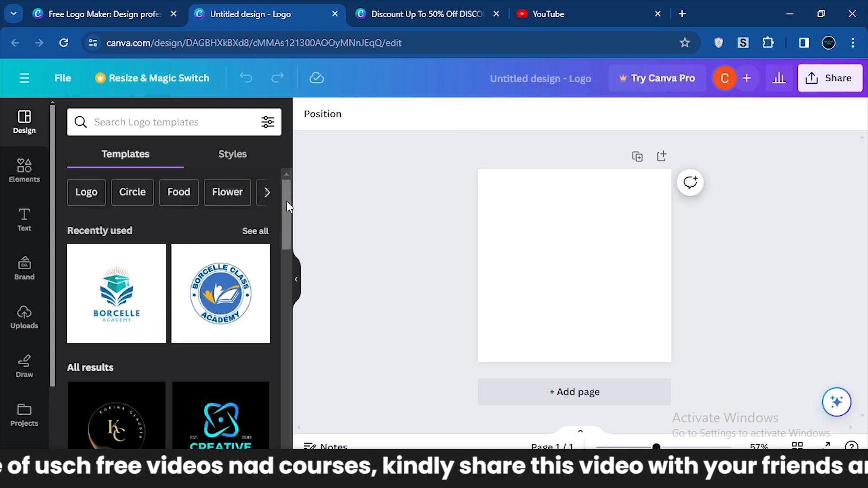
{"action": "left_click_drag", "start_coordinate": [285, 209], "coordinate": [283, 357]}
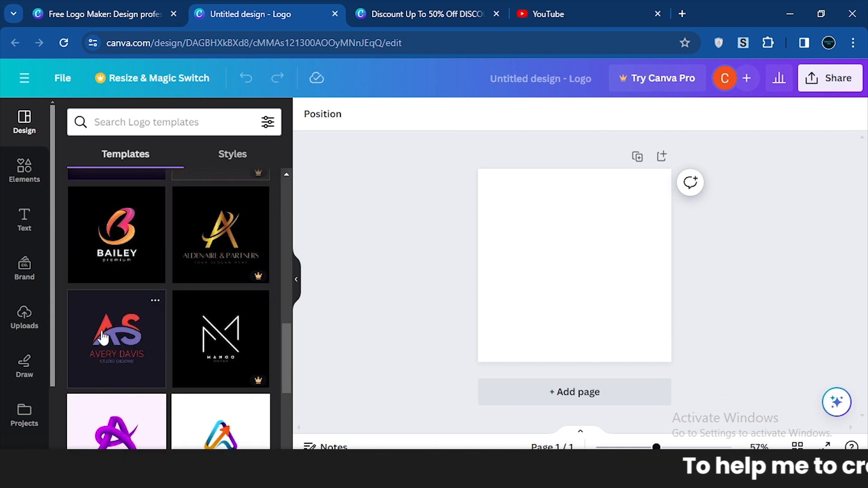
{"action": "left_click_drag", "start_coordinate": [106, 332], "coordinate": [535, 224]}
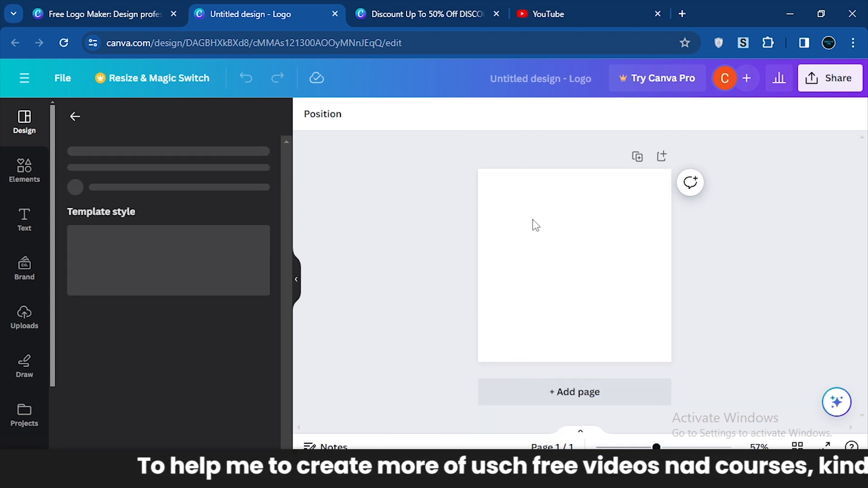
{"action": "left_click", "coordinate": [573, 277]}
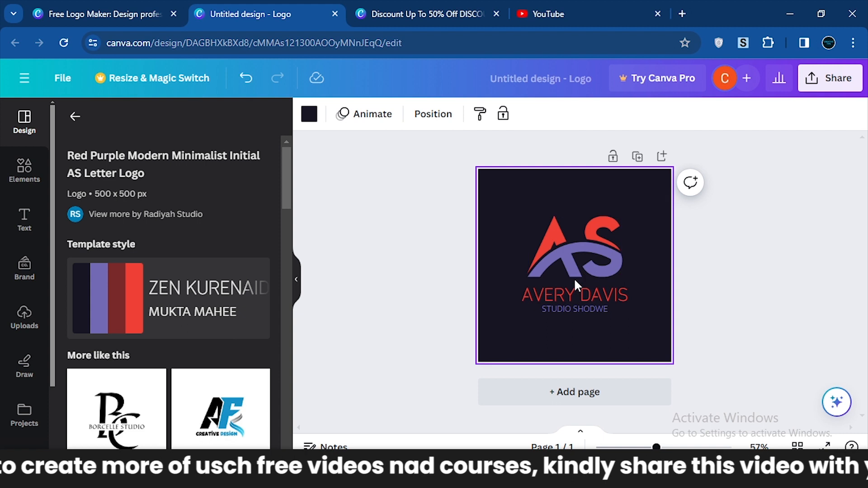
{"action": "left_click", "coordinate": [558, 292]}
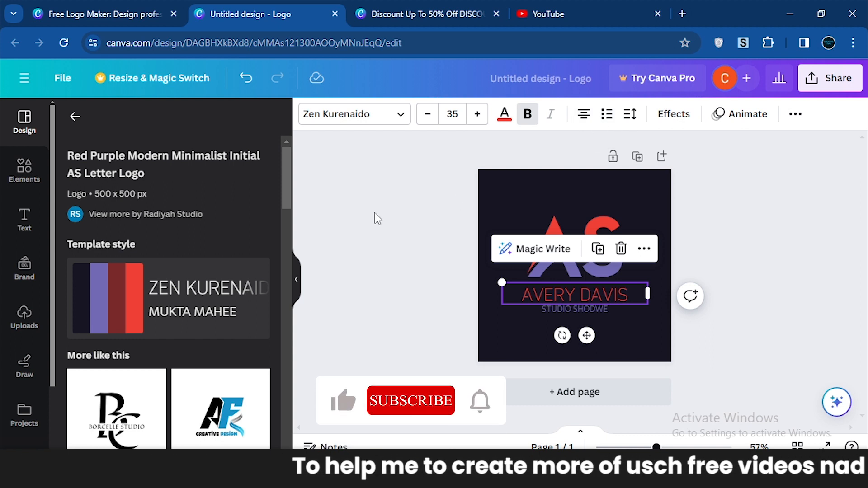
{"action": "left_click", "coordinate": [335, 14]}
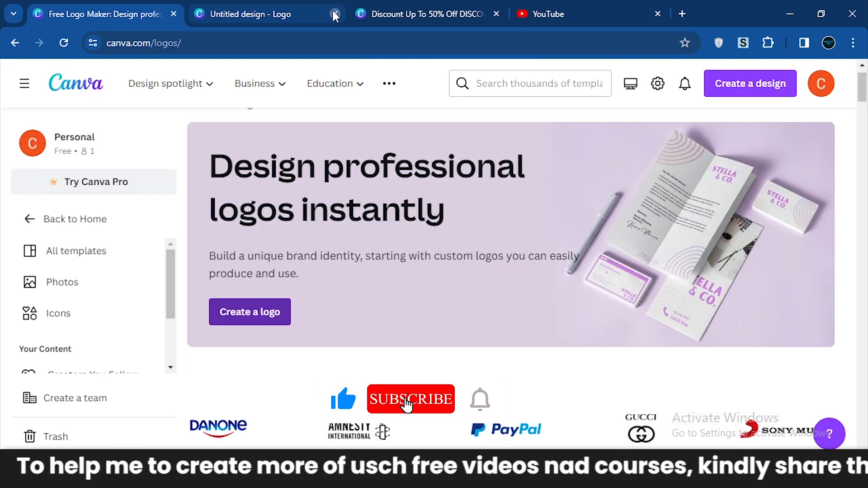
Open the Flyers page from the Design spotlight marketing categories and create a blank A4 flyer design.
{"action": "left_click", "coordinate": [207, 90]}
{"action": "left_click", "coordinate": [208, 90]}
{"action": "left_click", "coordinate": [208, 91]}
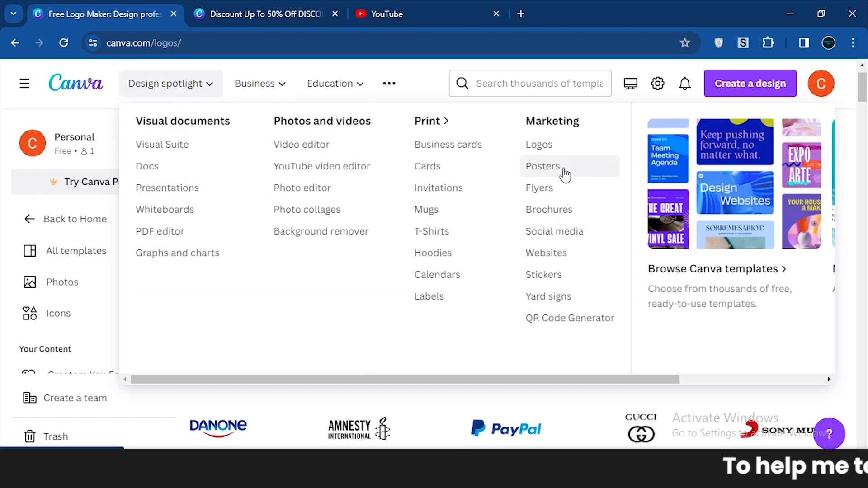
{"action": "left_click", "coordinate": [547, 194]}
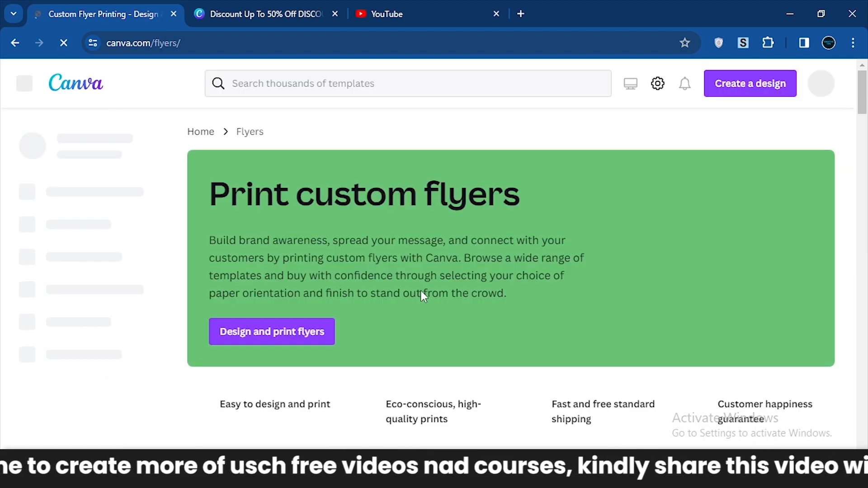
{"action": "left_click", "coordinate": [257, 339]}
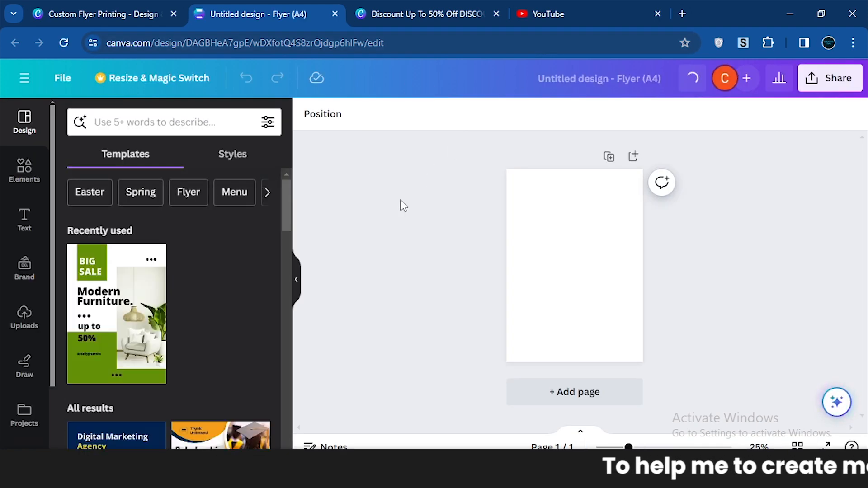
Look over the Design spotlight categories on the Flyers page and return to the blank flyer design.
{"action": "left_click", "coordinate": [131, 13]}
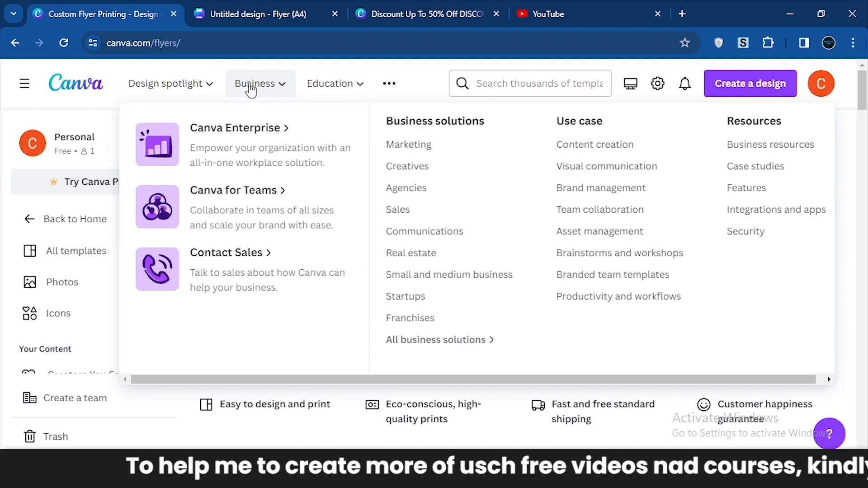
{"action": "mouse_move", "coordinate": [194, 88]}
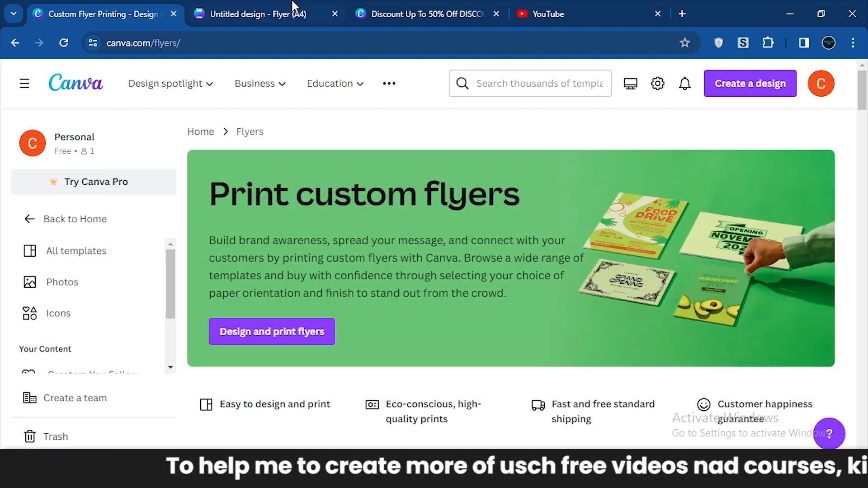
{"action": "left_click", "coordinate": [294, 13]}
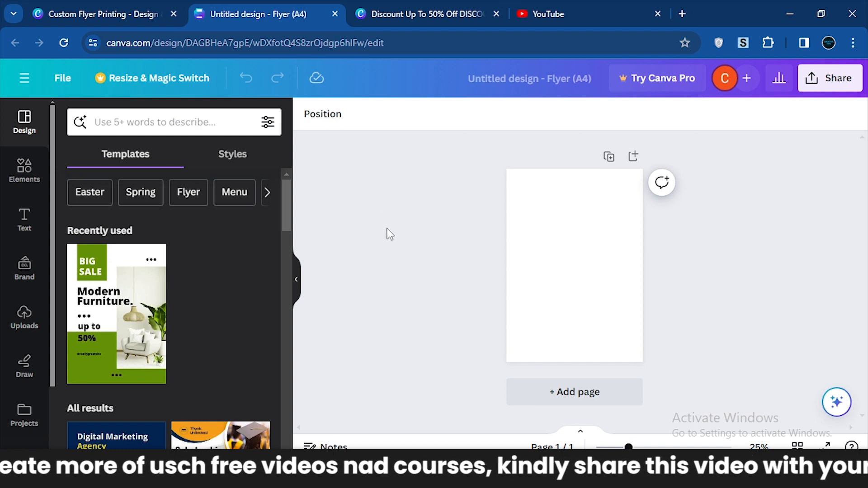
Apply the Blue And Yellow Digital Marketing Agency Flyer template to the blank flyer page.
{"action": "scroll", "coordinate": [387, 229], "scroll_direction": "up", "scroll_amount": 1}
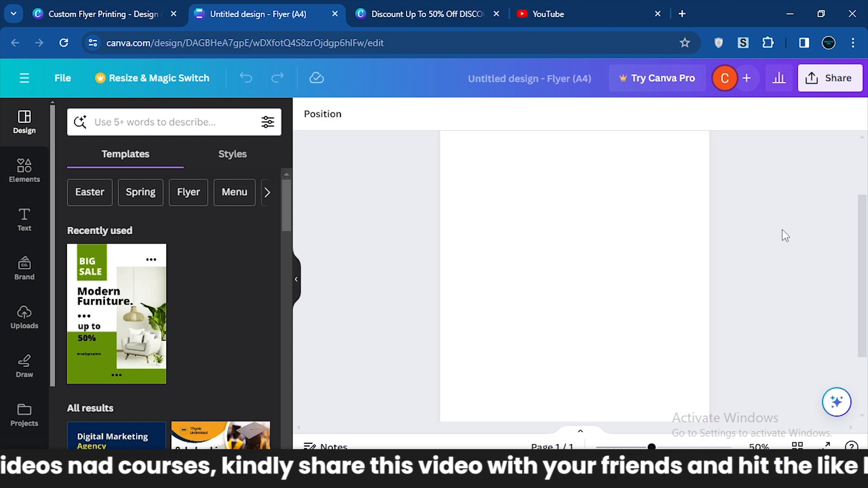
{"action": "left_click_drag", "start_coordinate": [862, 253], "coordinate": [865, 209]}
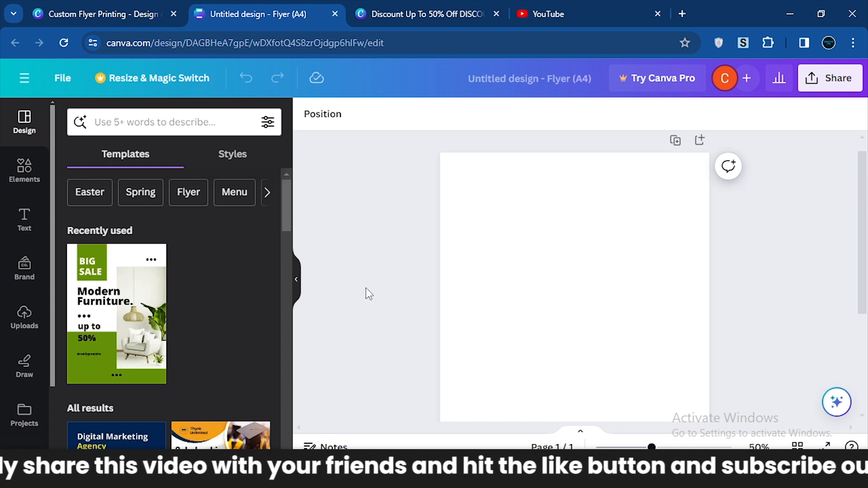
{"action": "left_click_drag", "start_coordinate": [288, 212], "coordinate": [292, 244]}
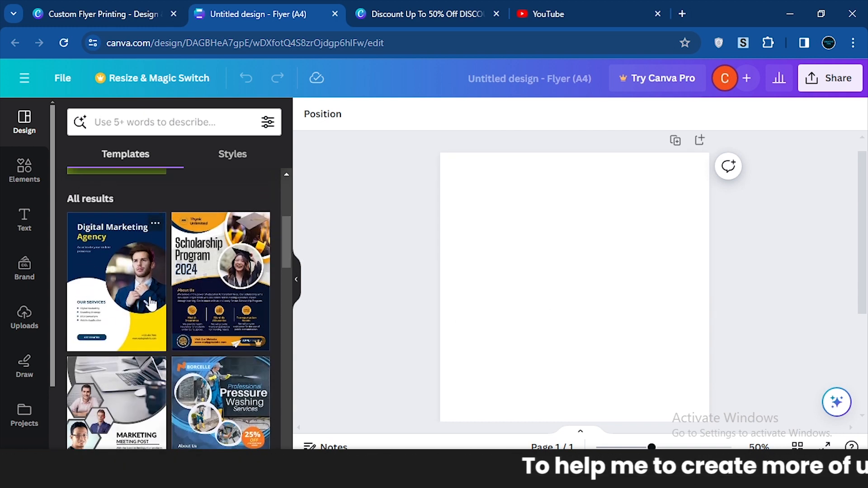
{"action": "left_click", "coordinate": [102, 261]}
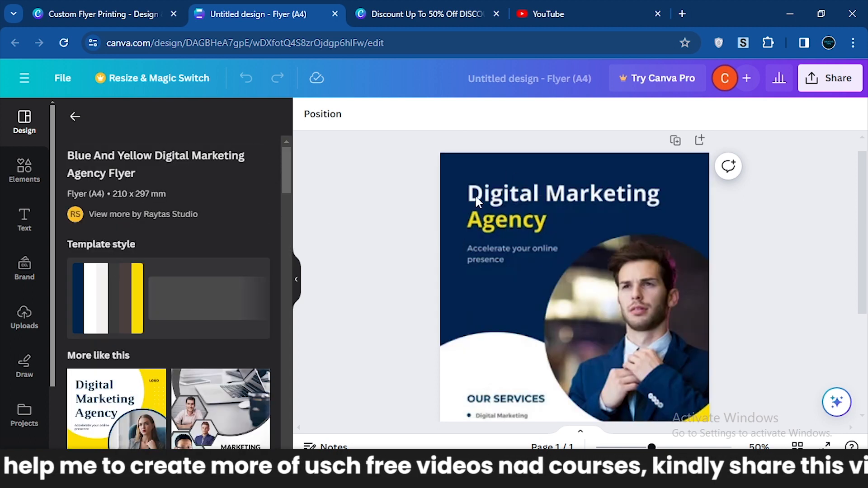
{"action": "left_click", "coordinate": [515, 212]}
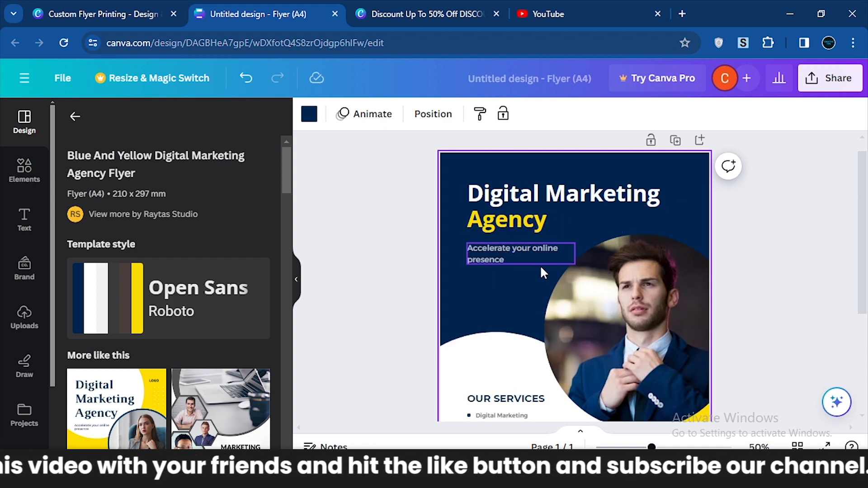
Replace the first entry under OUR SERVICES on the flyer with "Graphic Design".
{"action": "left_click_drag", "start_coordinate": [865, 217], "coordinate": [858, 315]}
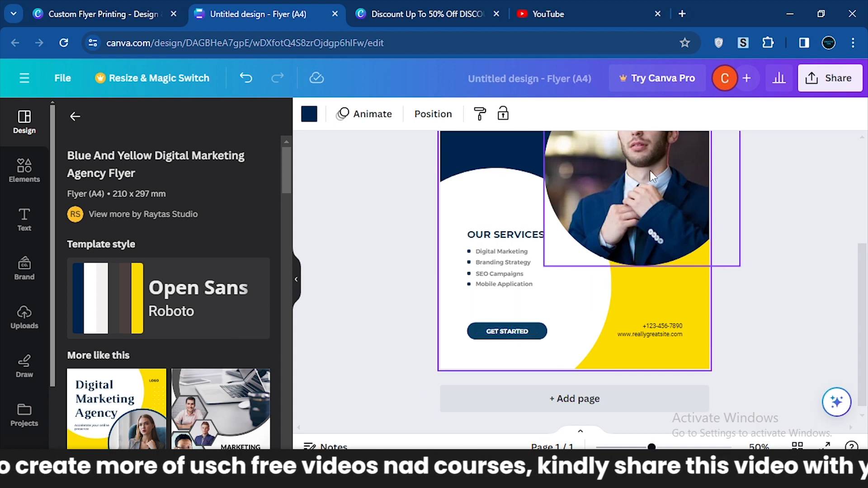
{"action": "left_click", "coordinate": [502, 254]}
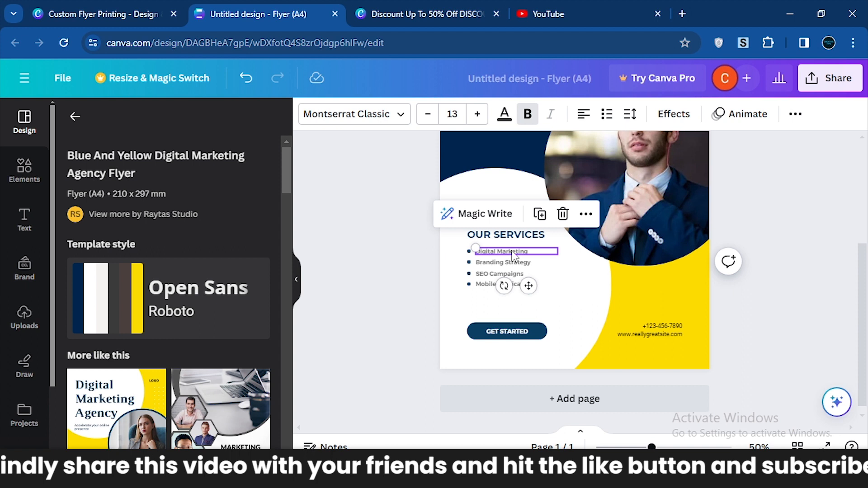
{"action": "double_click", "coordinate": [513, 251]}
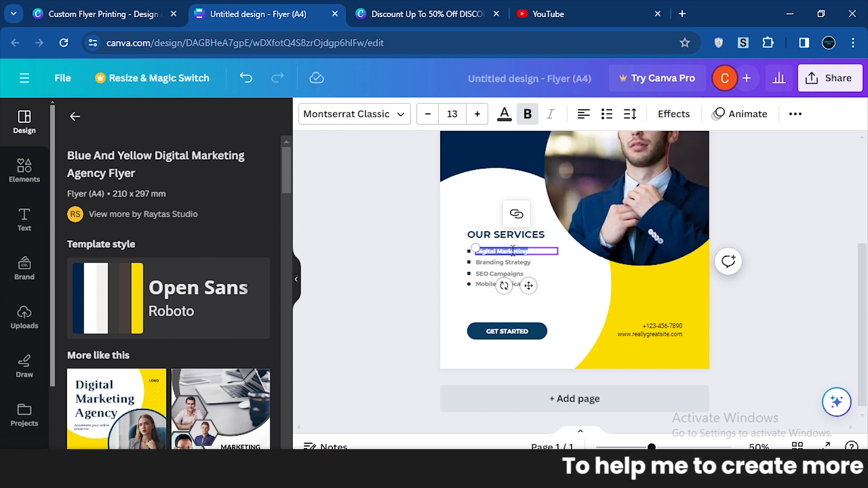
{"action": "key", "text": "BackSpace"}
{"action": "type", "text": "Graphic Design"}
Replace the second entry under OUR SERVICES with "Website Design".
{"action": "double_click", "coordinate": [511, 262]}
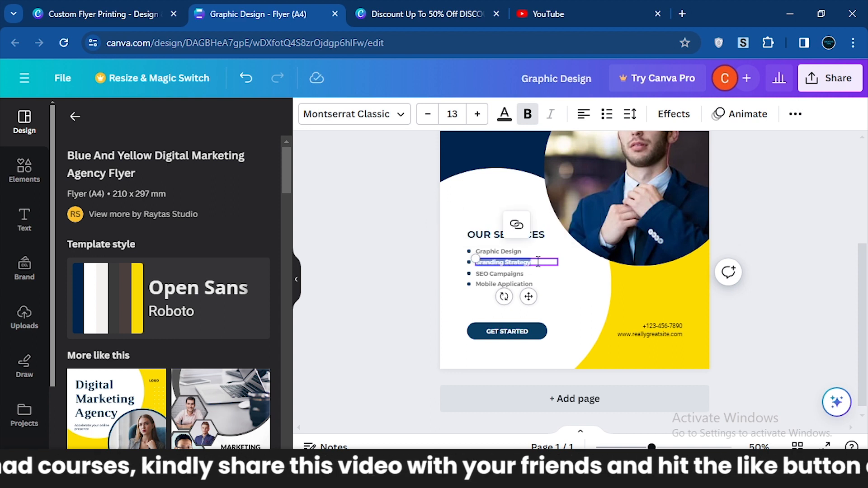
{"action": "type", "text": "We"}
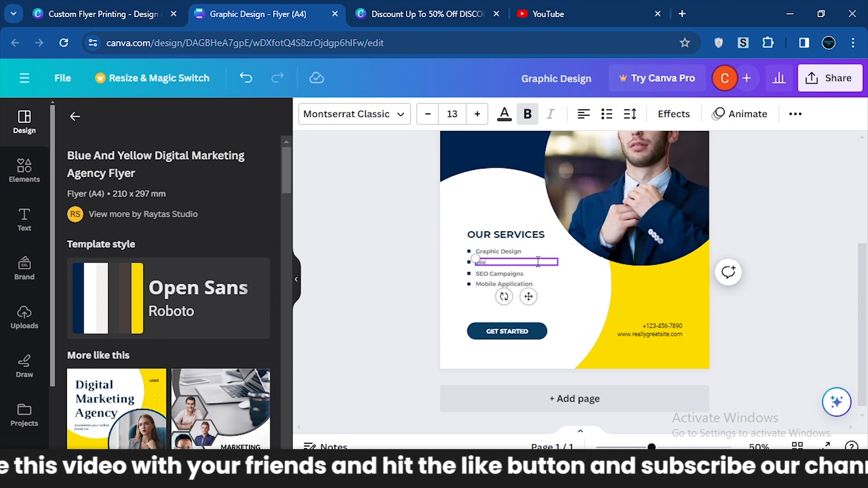
{"action": "type", "text": "bsite Des"}
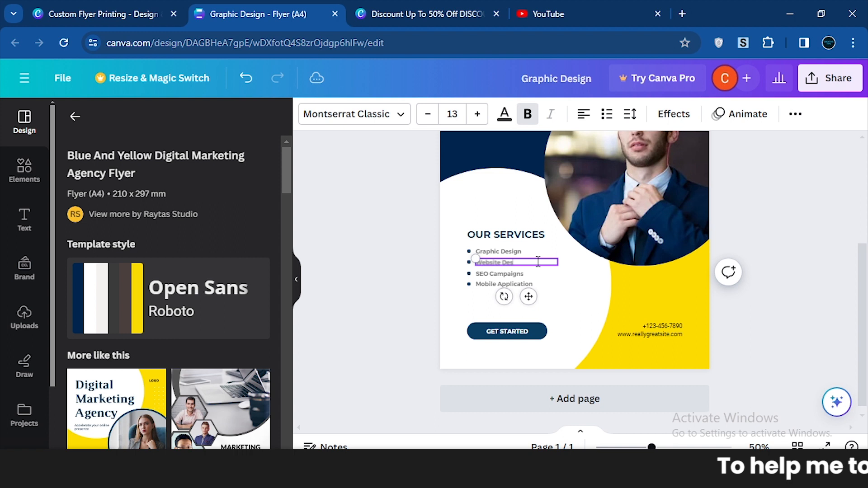
{"action": "type", "text": "ign"}
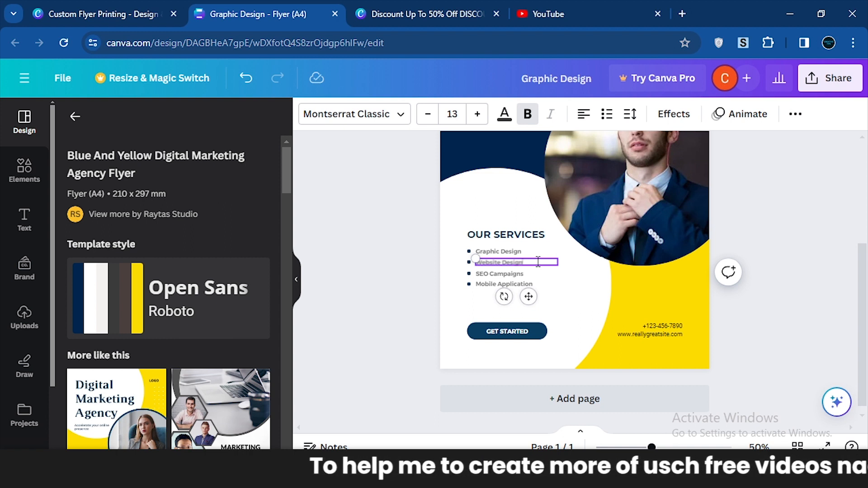
Replace the third entry under OUR SERVICES with "Social Media Manage".
{"action": "double_click", "coordinate": [514, 274]}
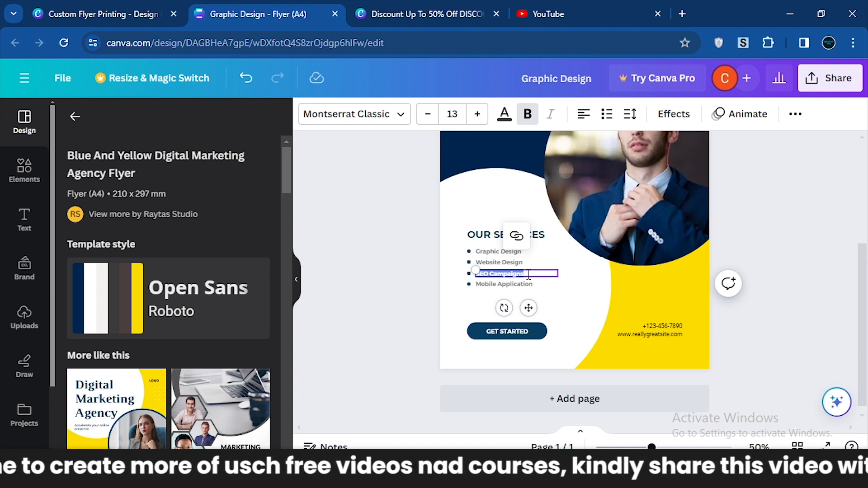
{"action": "key", "text": "BackSpace"}
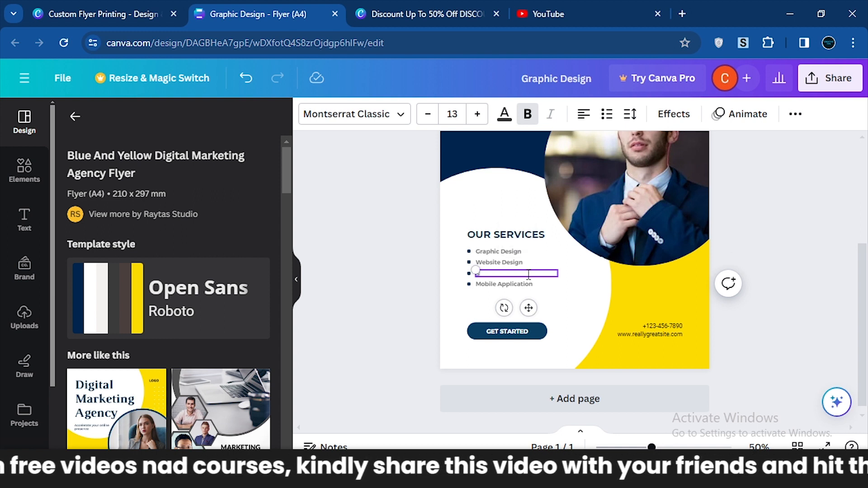
{"action": "type", "text": "Social M"}
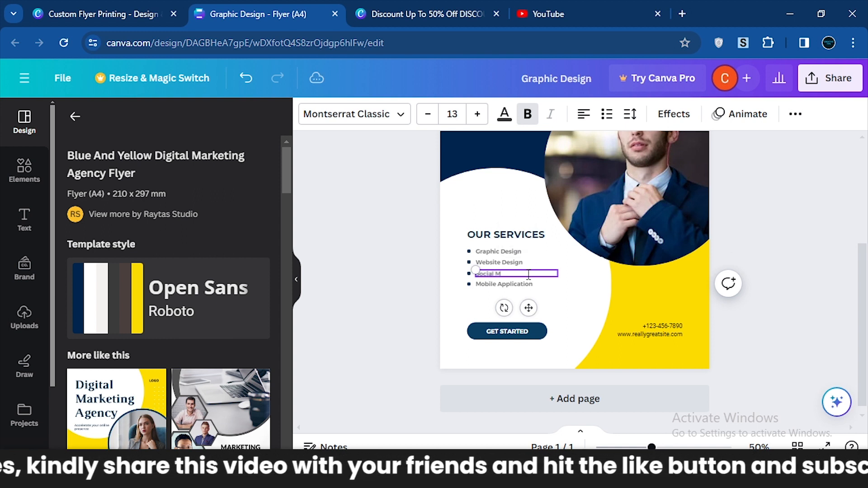
{"action": "type", "text": "edia m"}
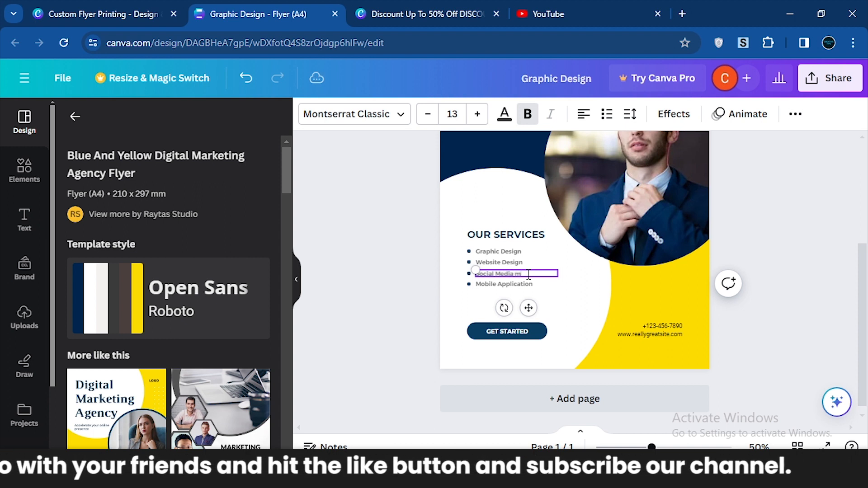
{"action": "key", "text": "BackSpace"}
{"action": "type", "text": "Manage"}
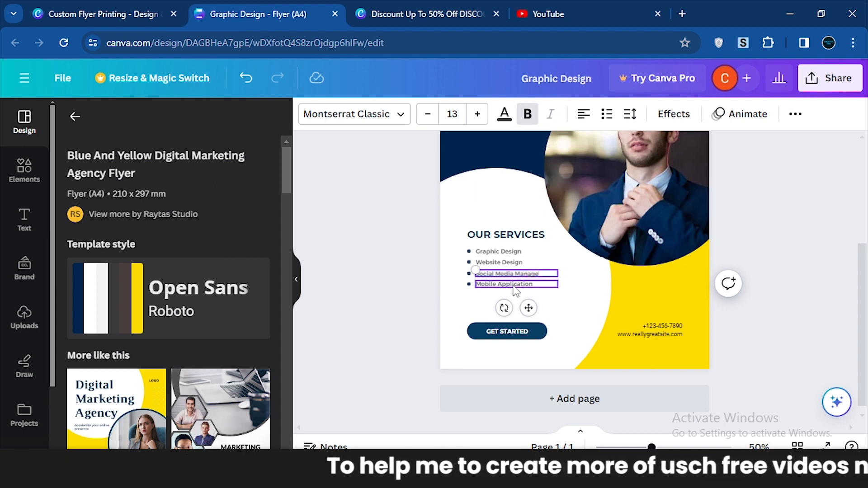
Replace the fourth entry under OUR SERVICES with "Video Editing" and deselect the text.
{"action": "left_click", "coordinate": [518, 285]}
{"action": "left_click", "coordinate": [517, 286]}
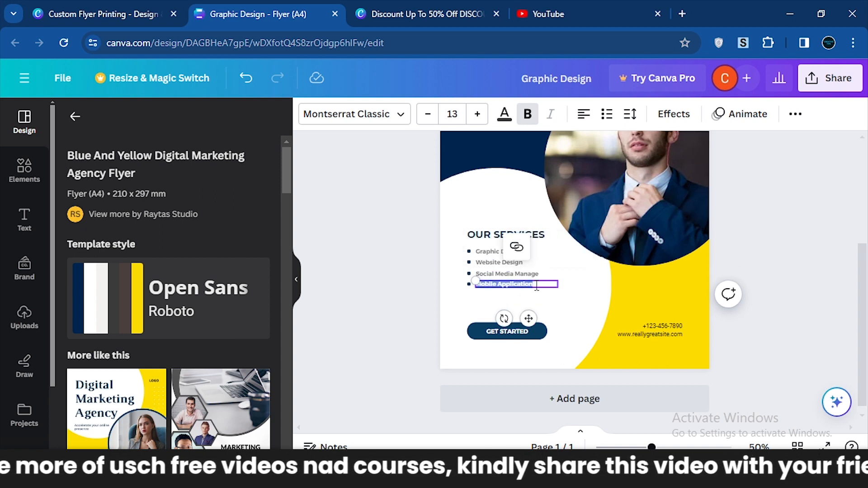
{"action": "type", "text": "Video Editing"}
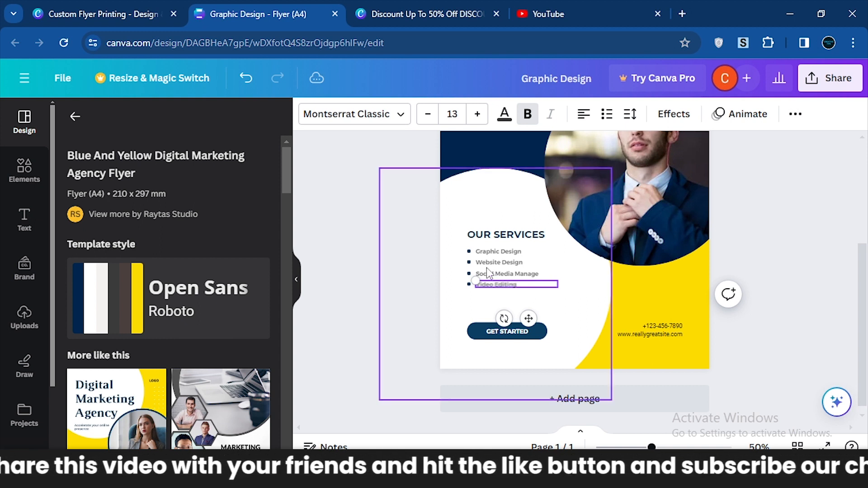
{"action": "left_click", "coordinate": [432, 246]}
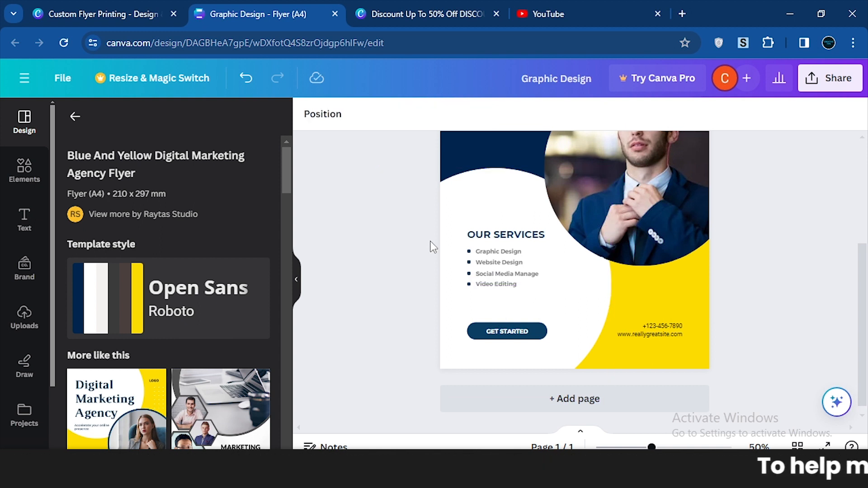
Delete the photo of the man from the flyer's circular frame, leaving the frame empty.
{"action": "left_click_drag", "start_coordinate": [865, 273], "coordinate": [866, 212]}
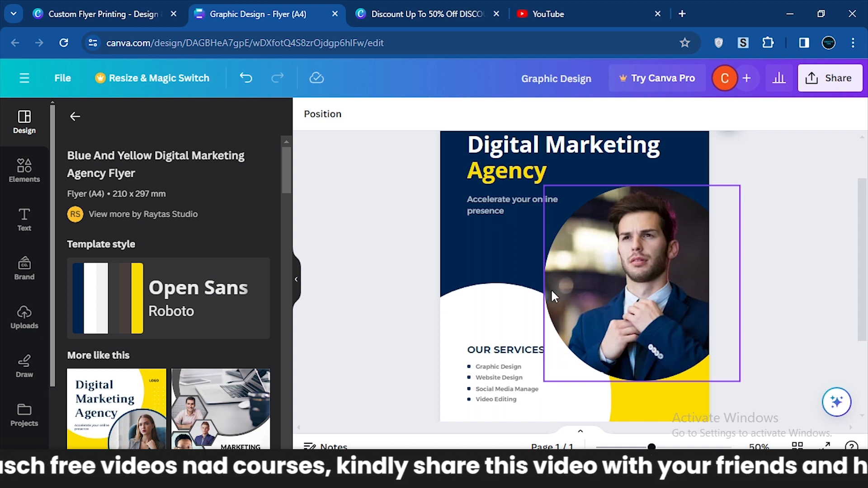
{"action": "left_click", "coordinate": [601, 282]}
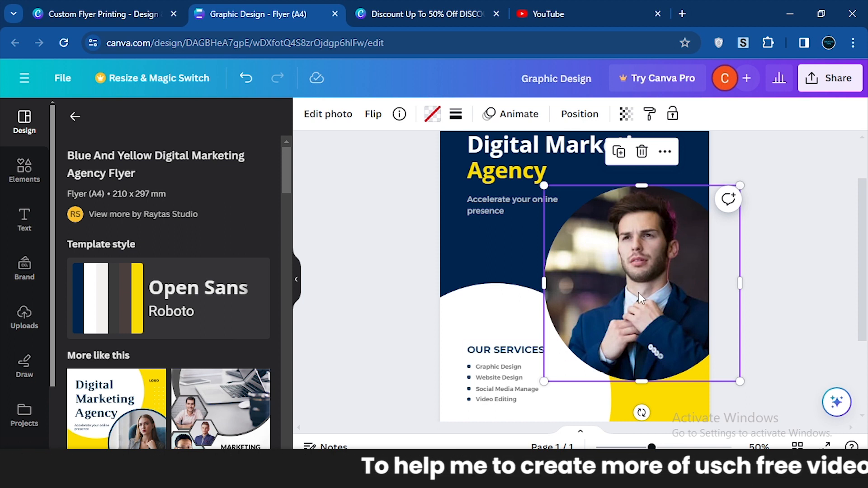
{"action": "key", "text": "Delete"}
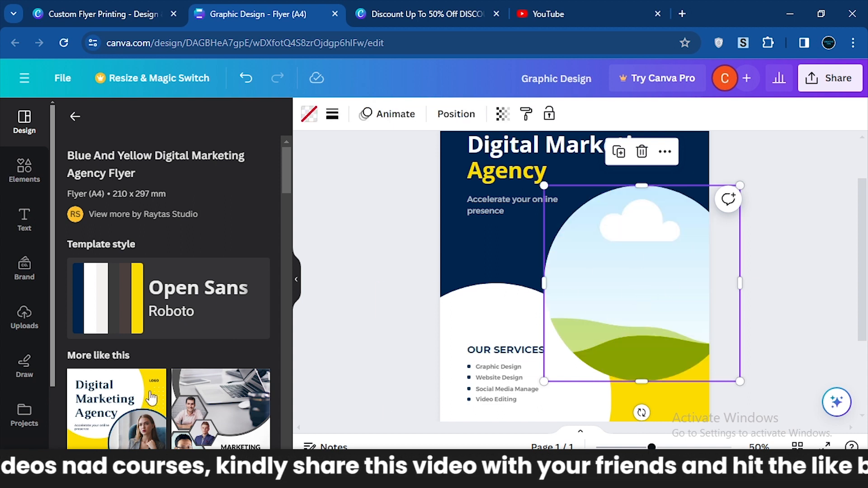
Fill the flyer's empty circular frame with the uploaded white-background photo of the bearded man and deselect it.
{"action": "left_click", "coordinate": [24, 316]}
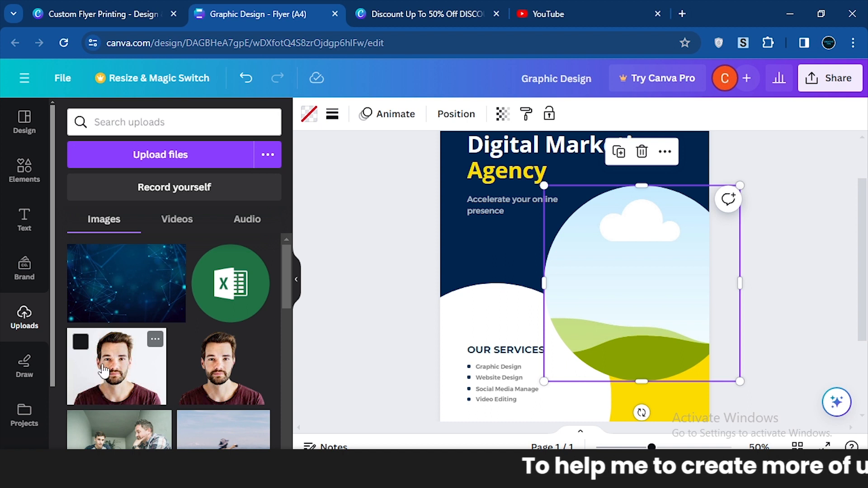
{"action": "left_click_drag", "start_coordinate": [128, 370], "coordinate": [655, 256]}
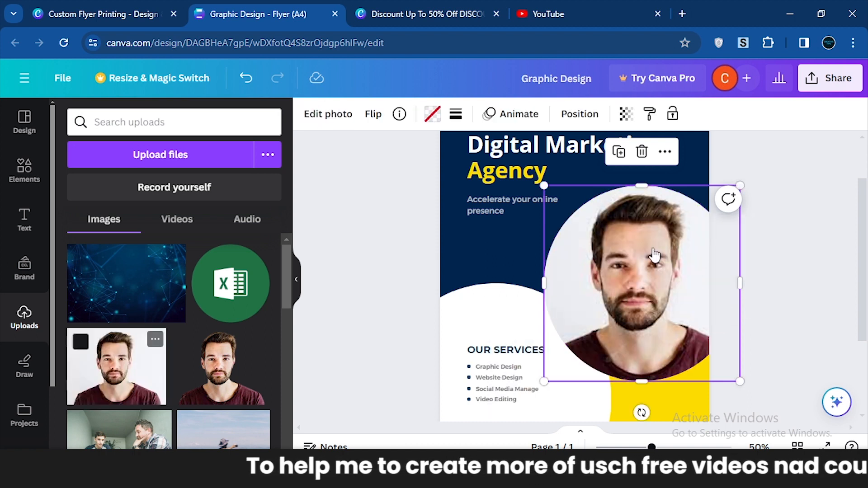
{"action": "left_click", "coordinate": [829, 319]}
Change the font of the flyer's "Digital Marketing" and "Agency" heading lines to Montserrat Classic.
{"action": "scroll", "coordinate": [574, 276], "scroll_direction": "up", "scroll_amount": 2}
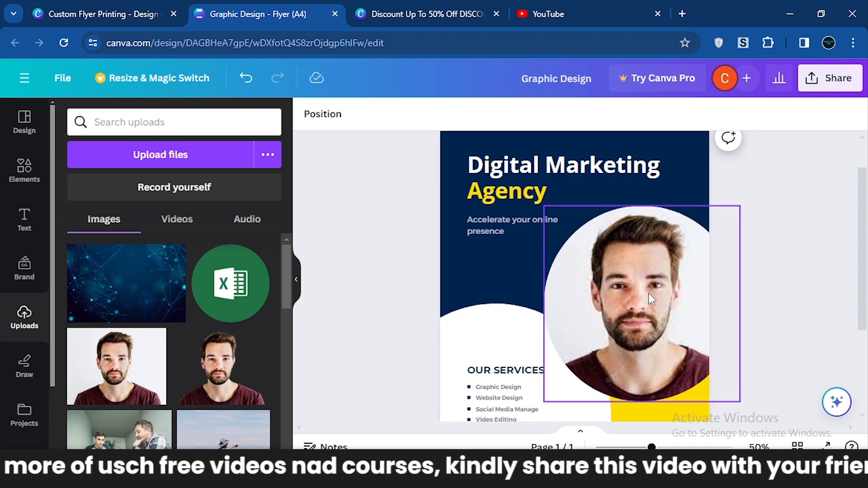
{"action": "left_click", "coordinate": [566, 175]}
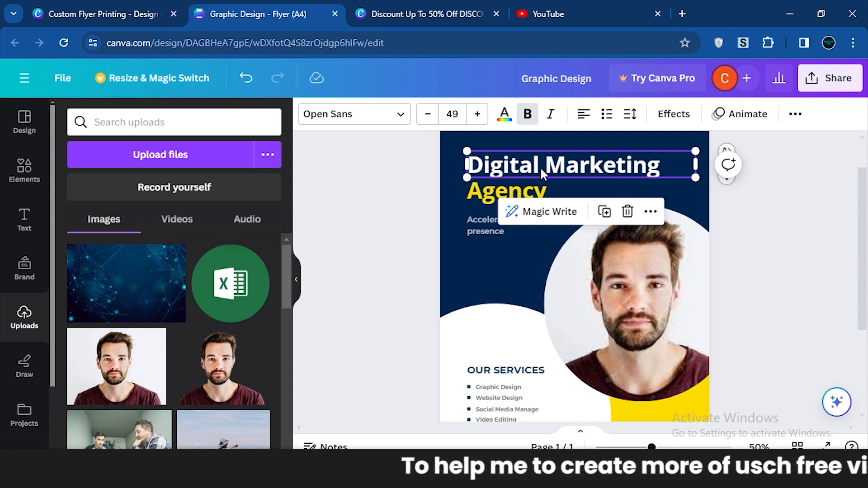
{"action": "left_click", "coordinate": [357, 120]}
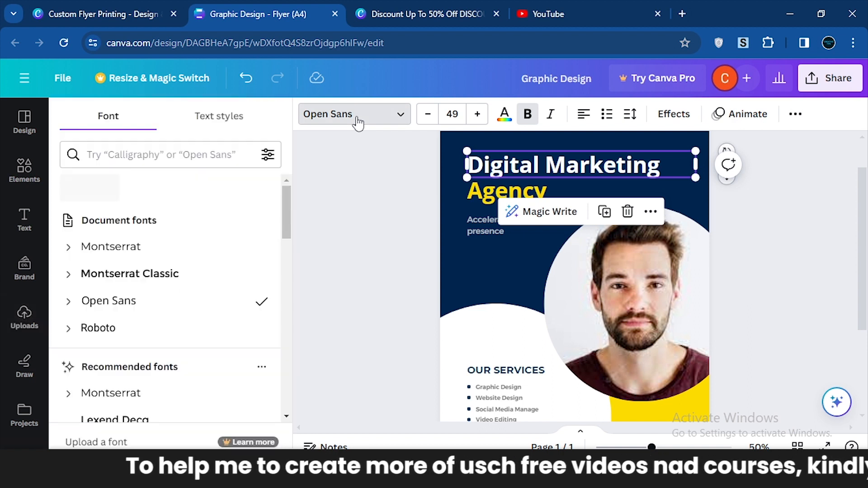
{"action": "left_click", "coordinate": [161, 279]}
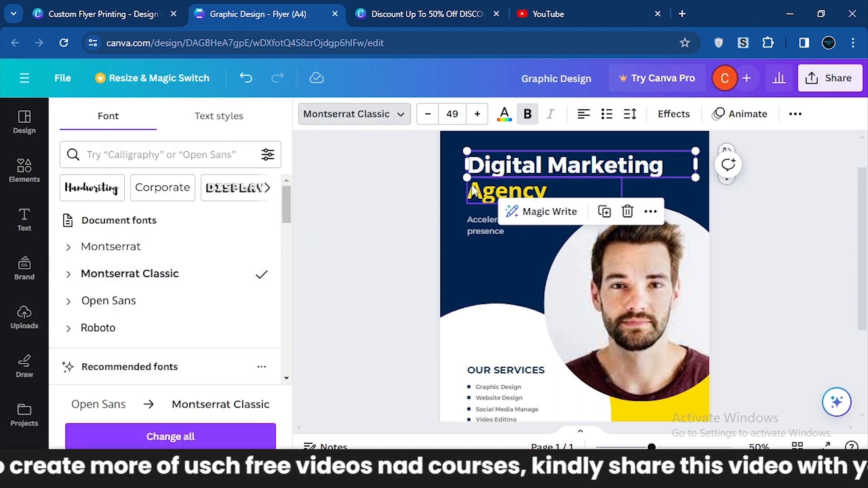
{"action": "left_click", "coordinate": [477, 191]}
{"action": "left_click", "coordinate": [157, 276]}
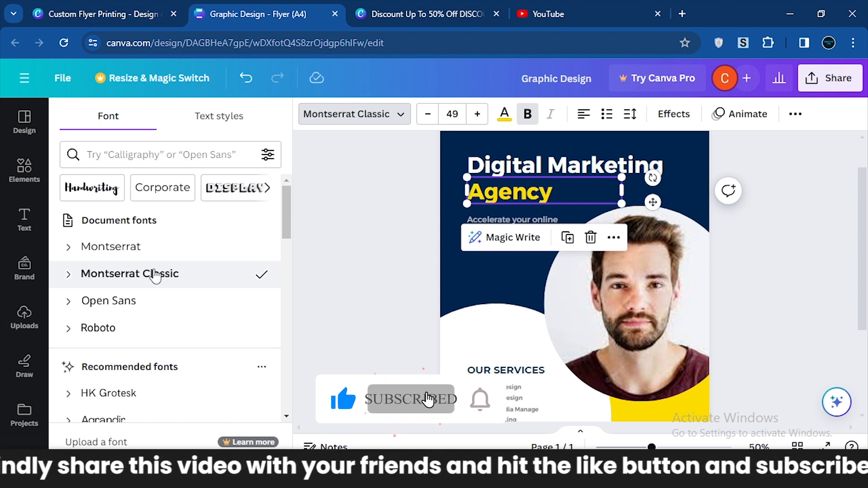
{"action": "left_click", "coordinate": [435, 289]}
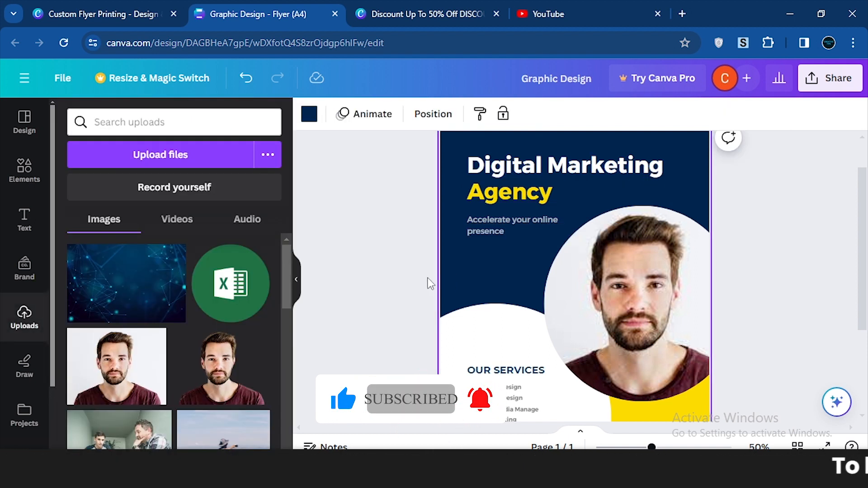
Replace the current page with the brown "Digital Marketing Webinar" flyer template from the similar designs and look over the whole page.
{"action": "scroll", "coordinate": [614, 273], "scroll_direction": "down", "scroll_amount": 3}
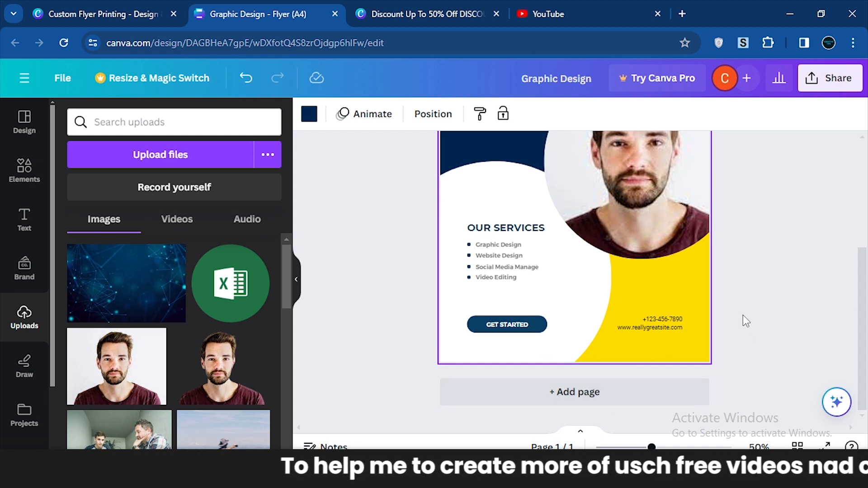
{"action": "left_click", "coordinate": [25, 121]}
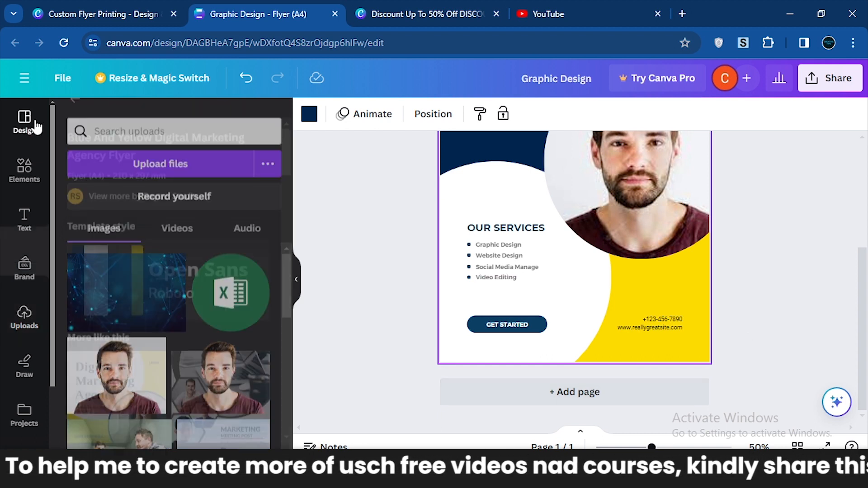
{"action": "left_click_drag", "start_coordinate": [285, 169], "coordinate": [286, 221]}
{"action": "left_click_drag", "start_coordinate": [286, 232], "coordinate": [285, 260]}
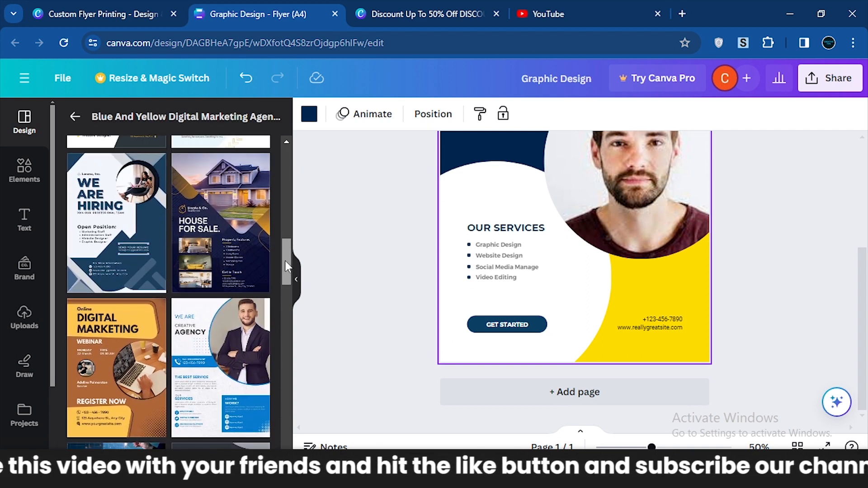
{"action": "left_click", "coordinate": [85, 359]}
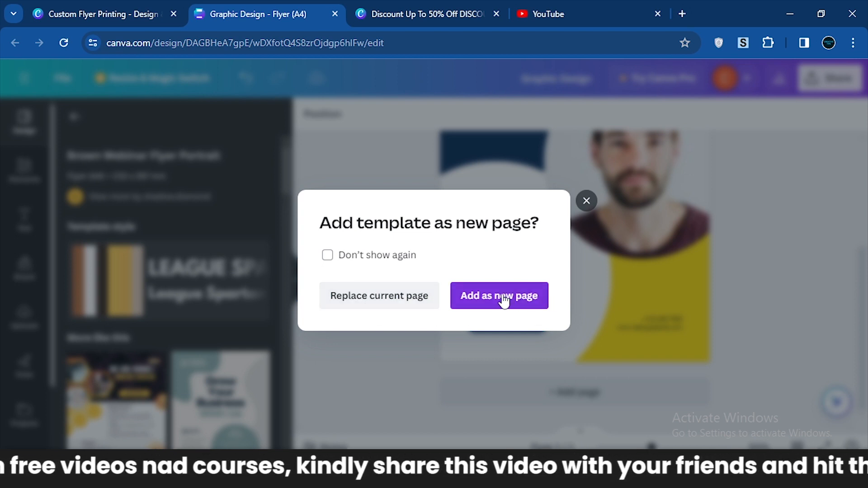
{"action": "left_click", "coordinate": [372, 304]}
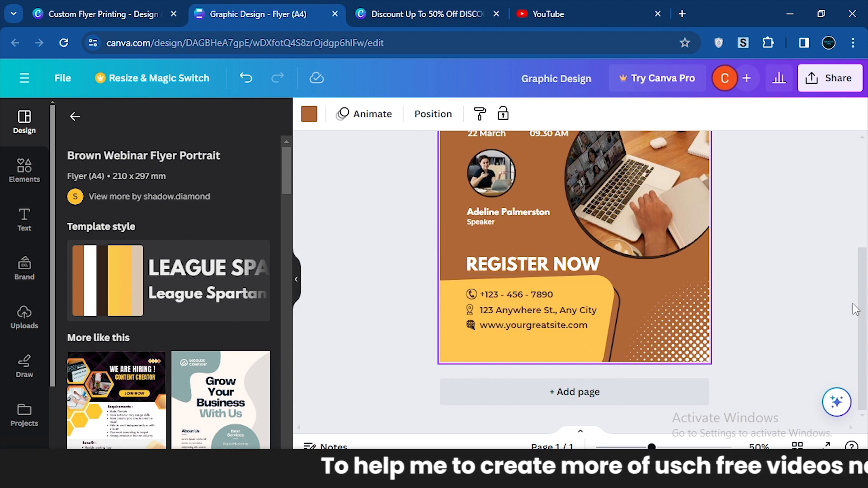
{"action": "left_click_drag", "start_coordinate": [864, 296], "coordinate": [866, 215]}
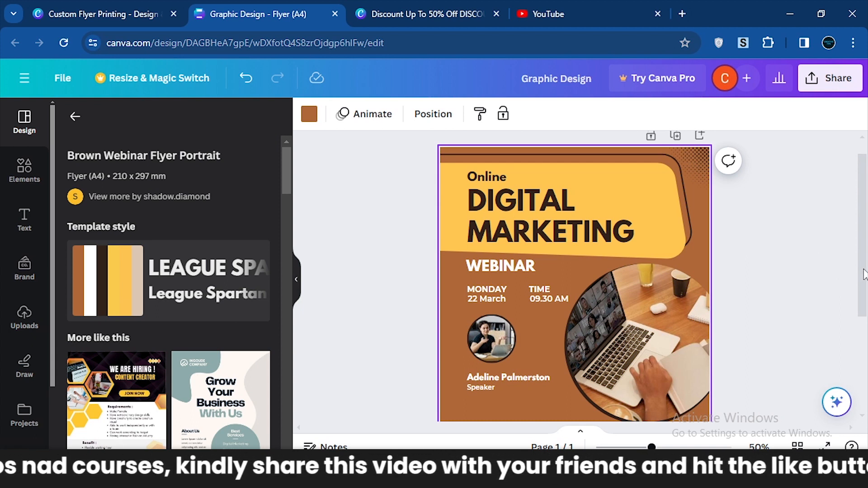
{"action": "left_click_drag", "start_coordinate": [864, 270], "coordinate": [865, 303]}
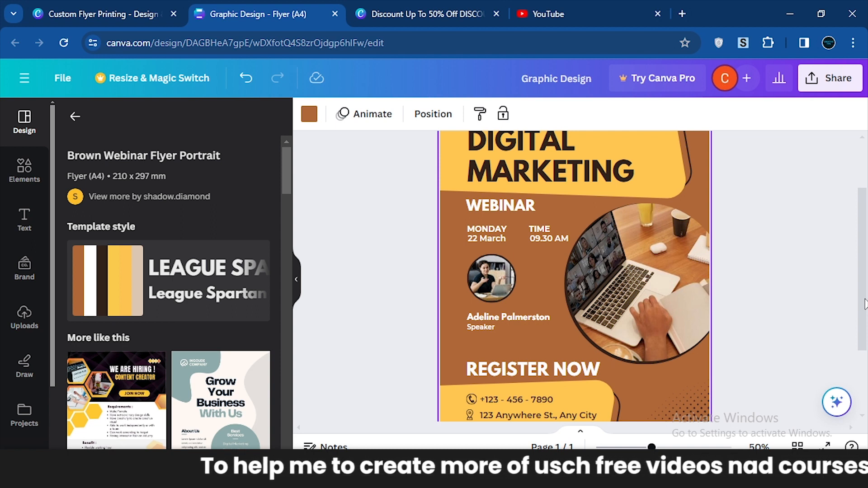
{"action": "left_click_drag", "start_coordinate": [865, 304], "coordinate": [866, 273]}
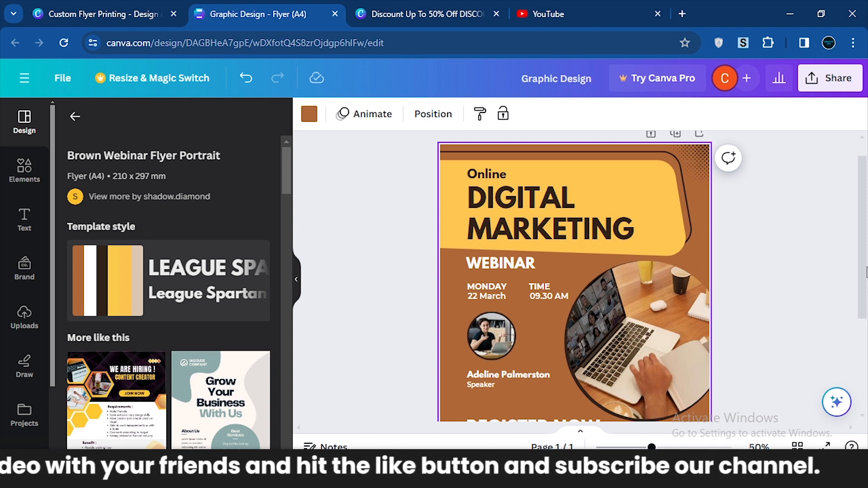
Try to download the webinar flyer as a JPG file and return to the sharing options.
{"action": "left_click", "coordinate": [824, 79]}
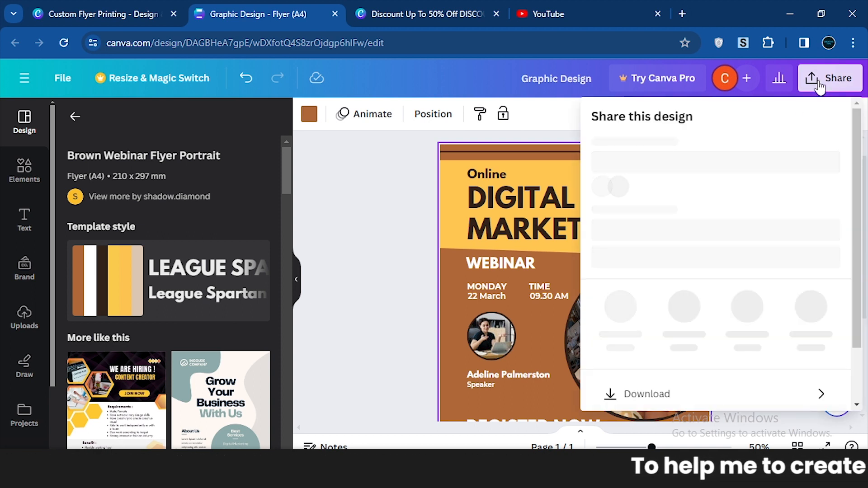
{"action": "left_click_drag", "start_coordinate": [858, 241], "coordinate": [852, 310]}
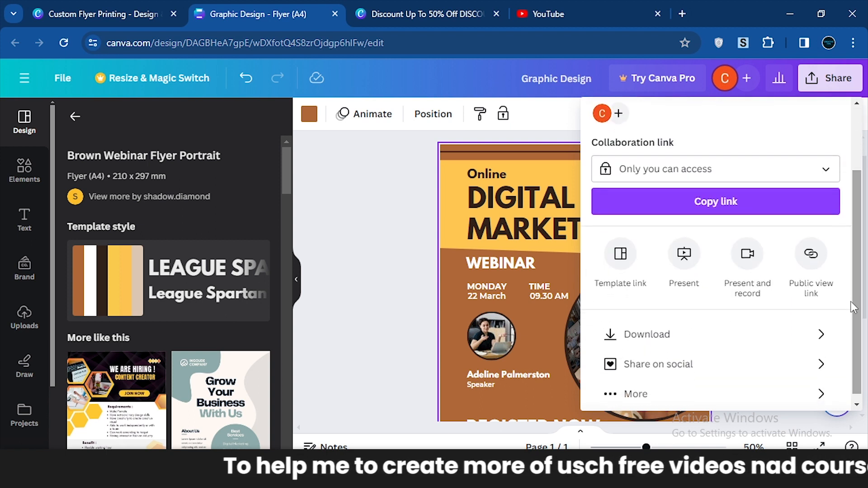
{"action": "left_click", "coordinate": [654, 345]}
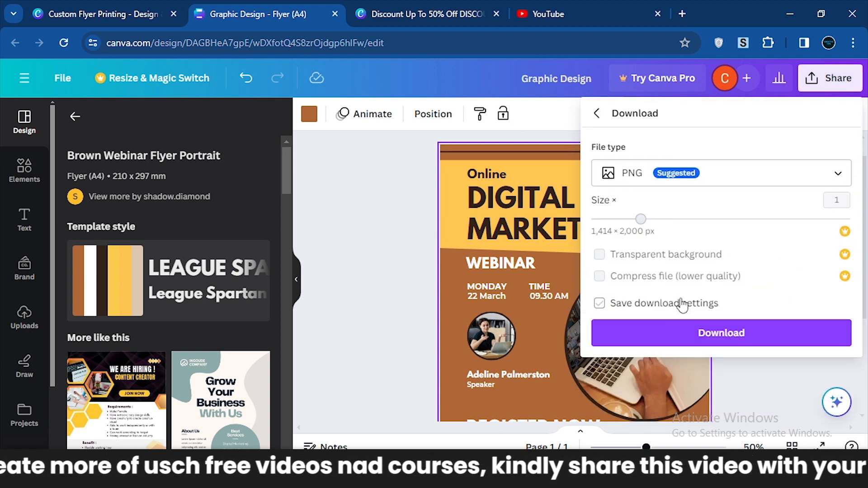
{"action": "left_click", "coordinate": [717, 171]}
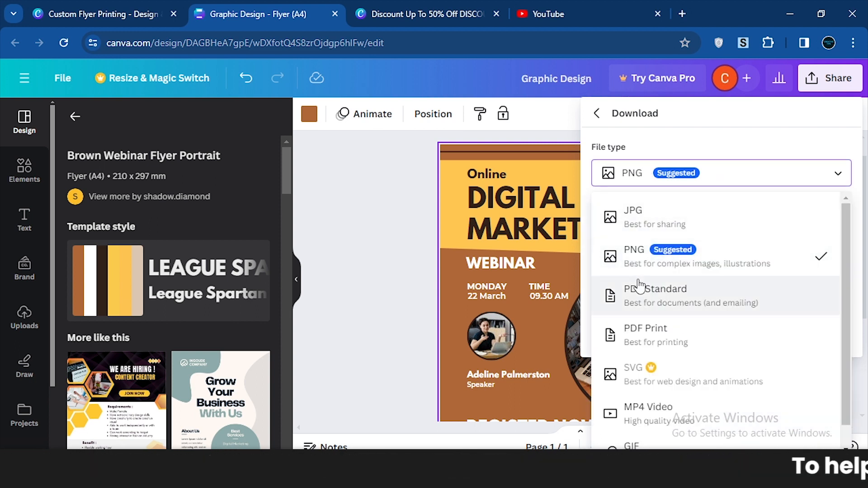
{"action": "left_click", "coordinate": [655, 224]}
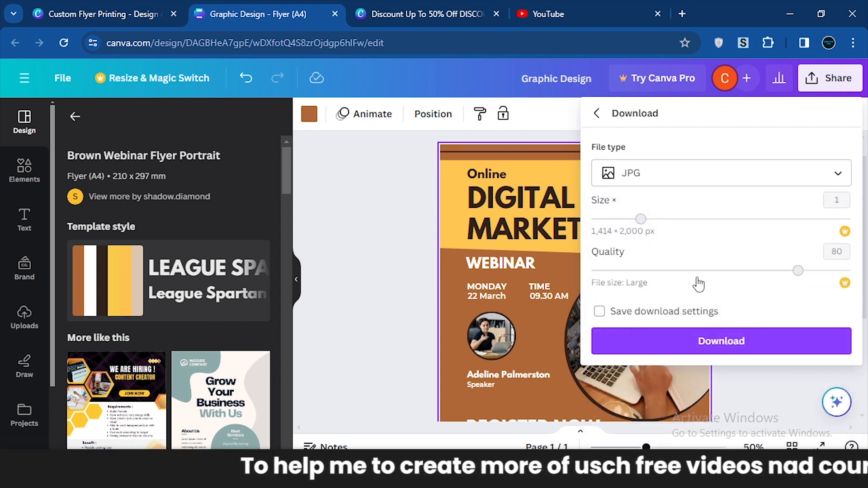
{"action": "left_click", "coordinate": [676, 343]}
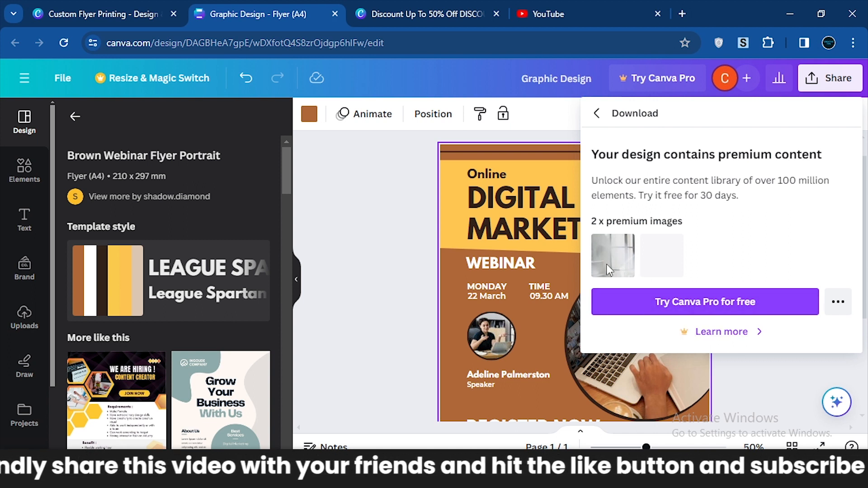
{"action": "left_click", "coordinate": [598, 113]}
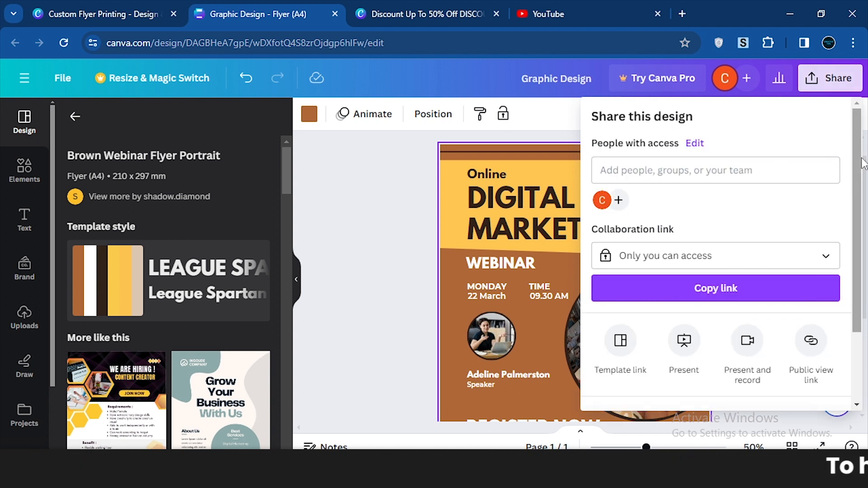